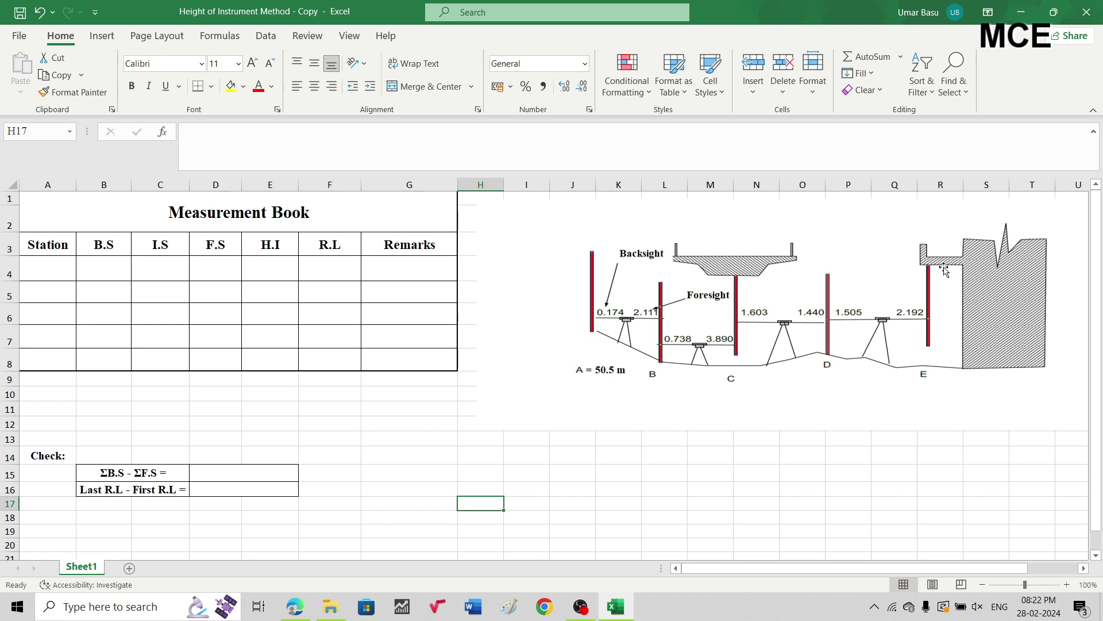
Go through the Measurement Book column headings from Station to Remarks
{"action": "left_click", "coordinate": [534, 503]}
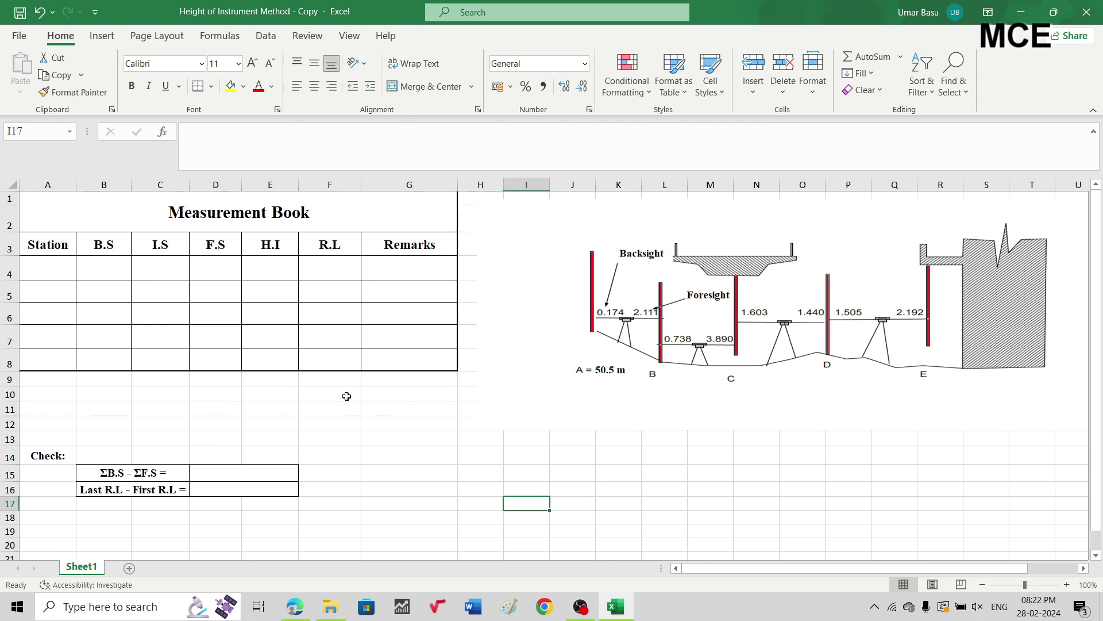
{"action": "left_click", "coordinate": [48, 244]}
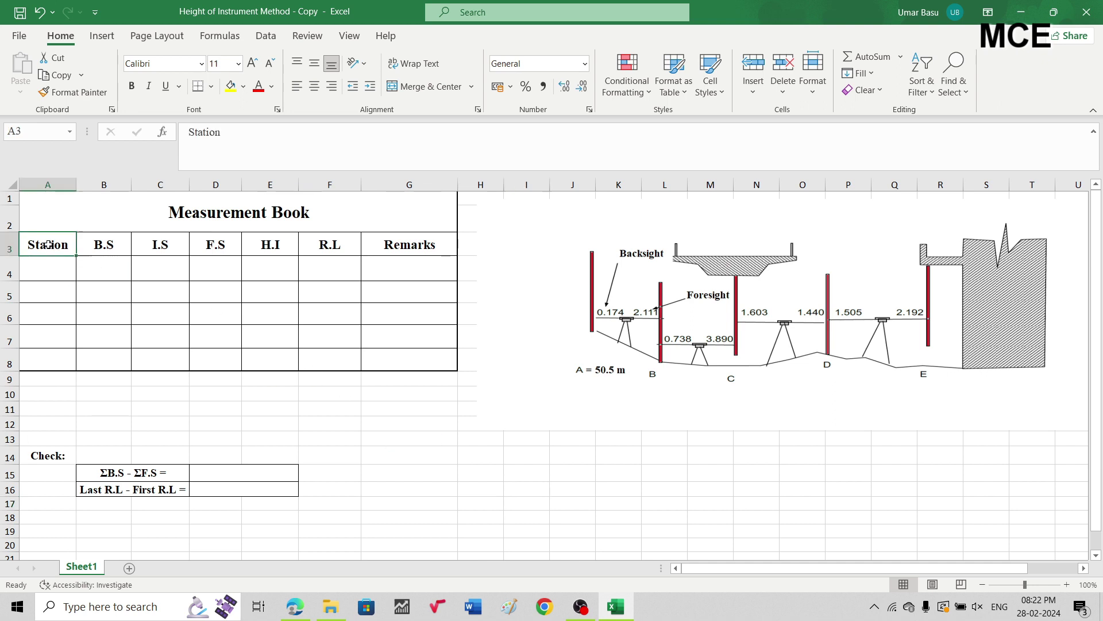
{"action": "left_click", "coordinate": [104, 243]}
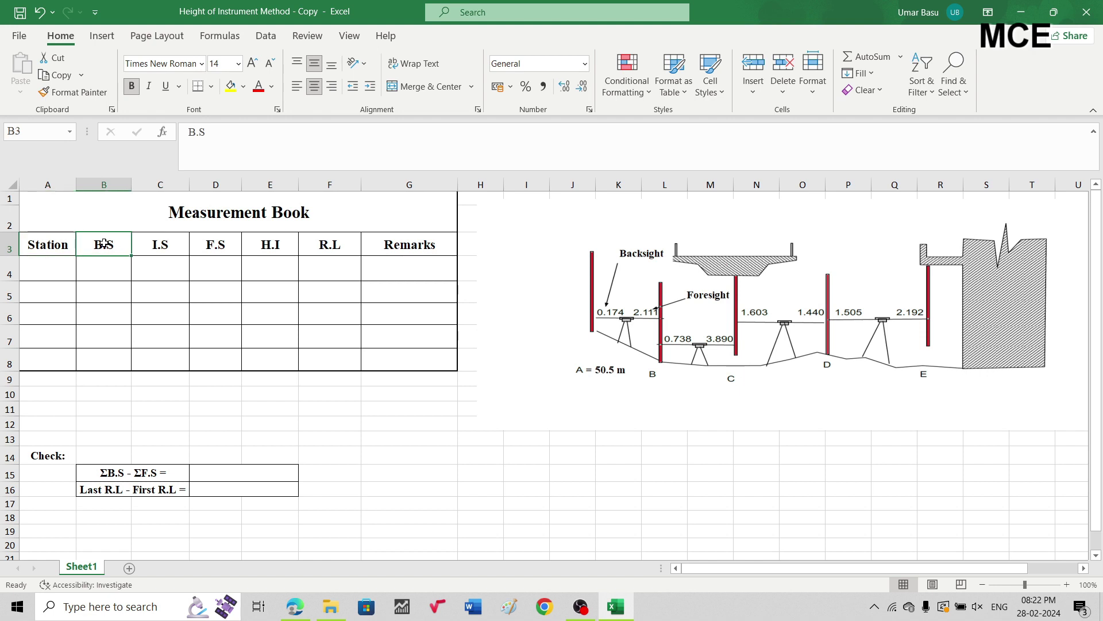
{"action": "left_click", "coordinate": [164, 243]}
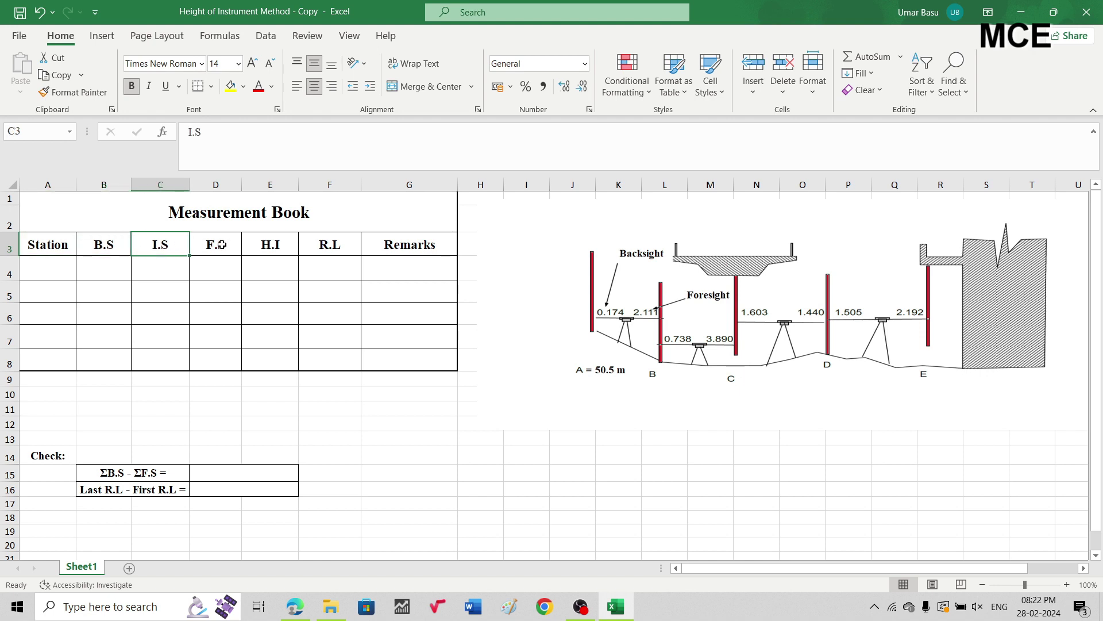
{"action": "left_click", "coordinate": [221, 244]}
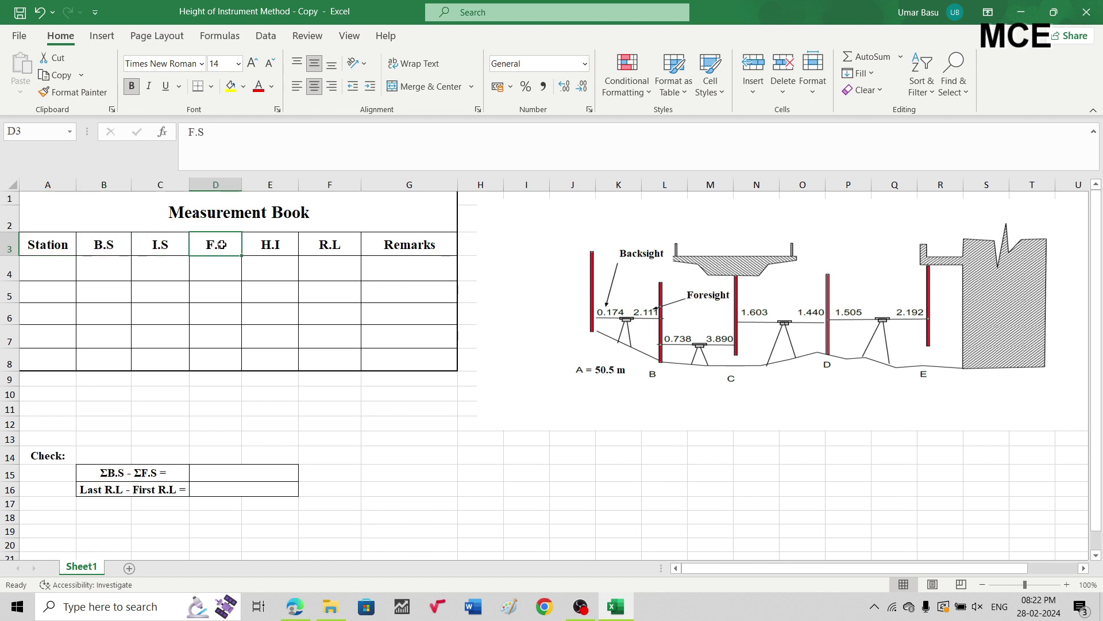
{"action": "left_click", "coordinate": [281, 243]}
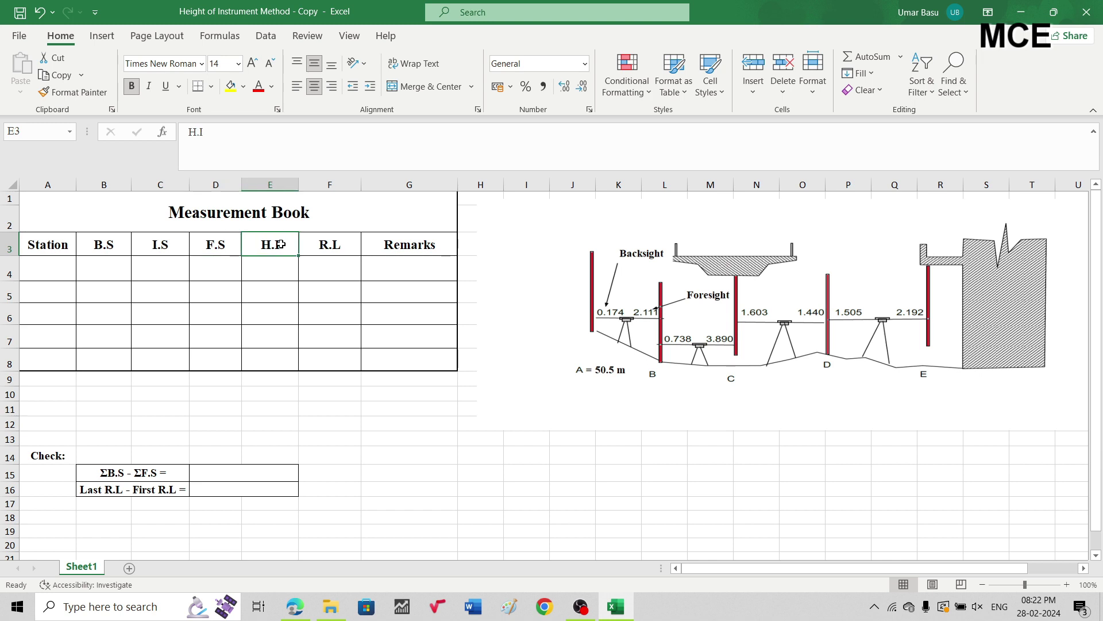
{"action": "left_click", "coordinate": [345, 243]}
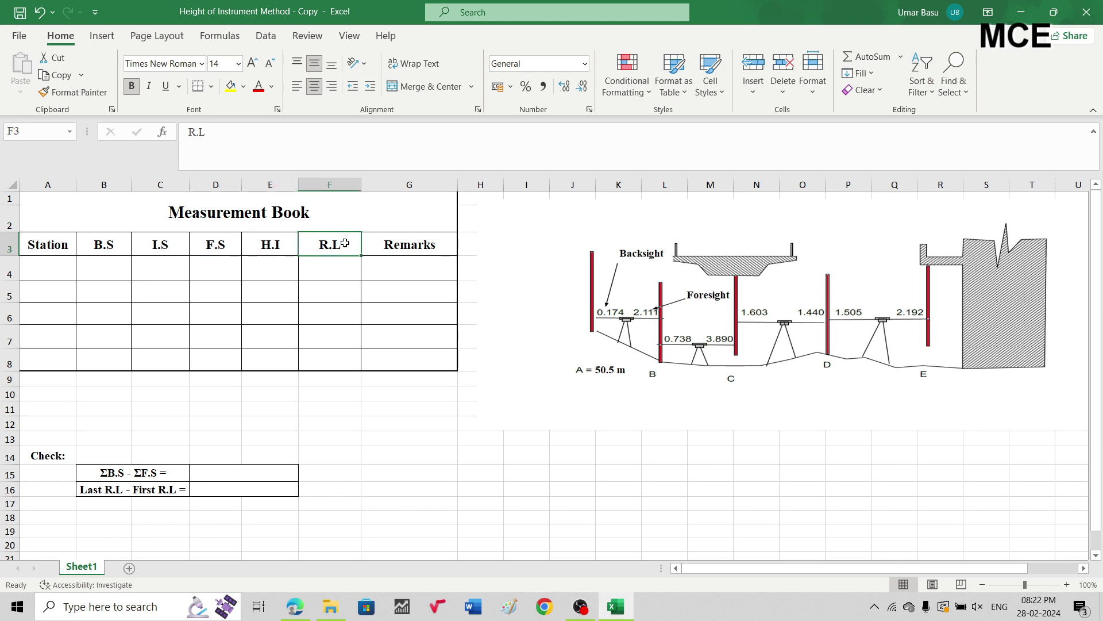
{"action": "left_click", "coordinate": [410, 247]}
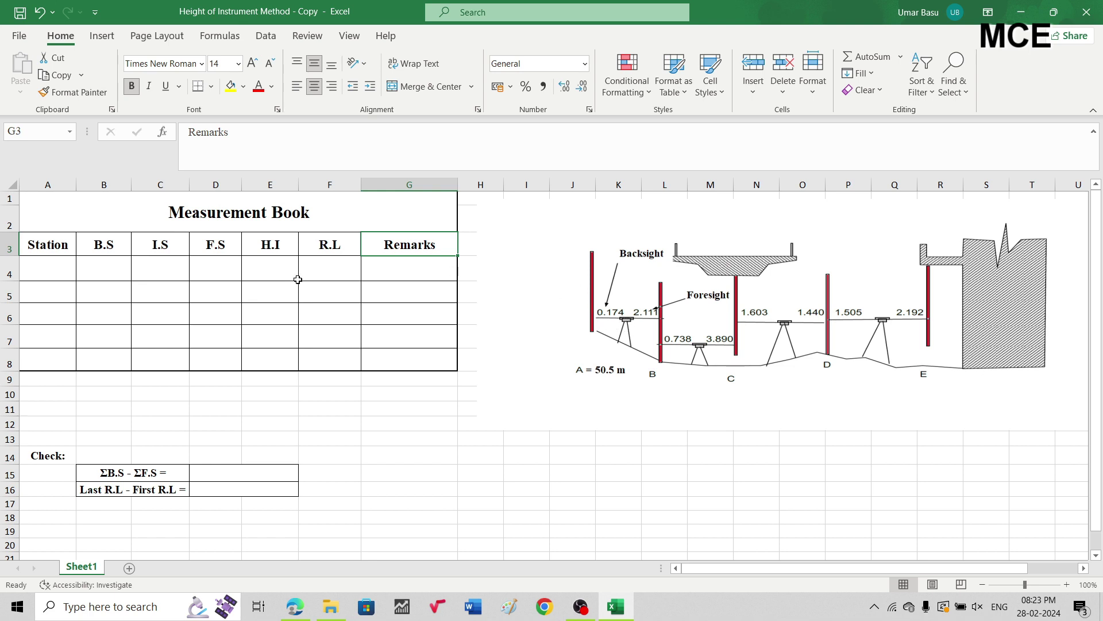
Record station A in the first table row with a B.S of 0.174 and an R.L of 50.5
{"action": "left_click", "coordinate": [47, 269]}
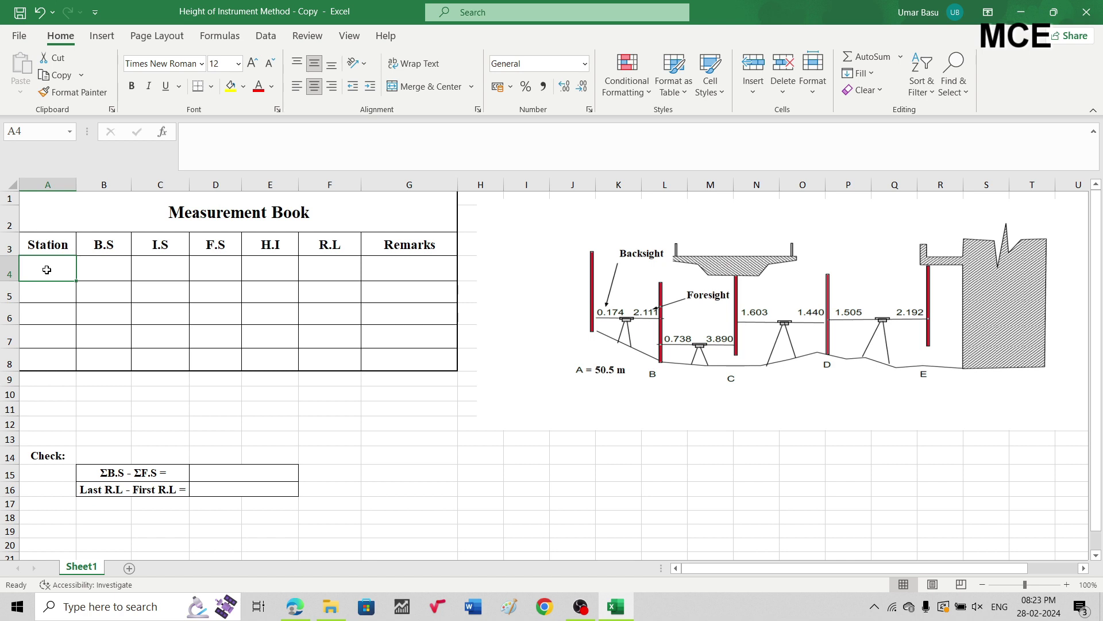
{"action": "type", "text": "A"}
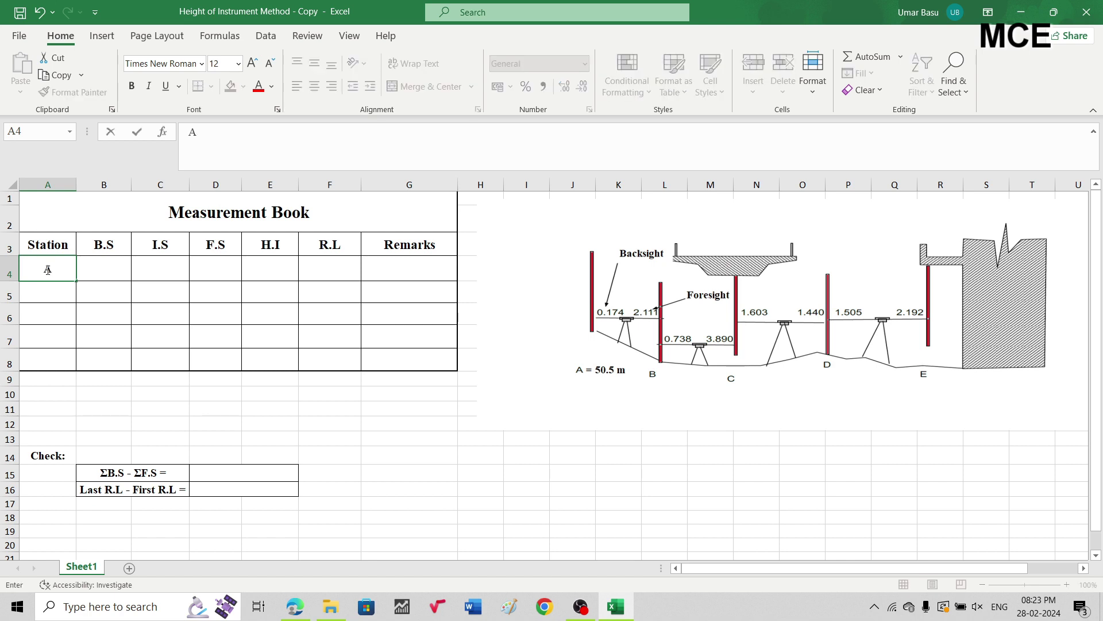
{"action": "key", "text": "Tab"}
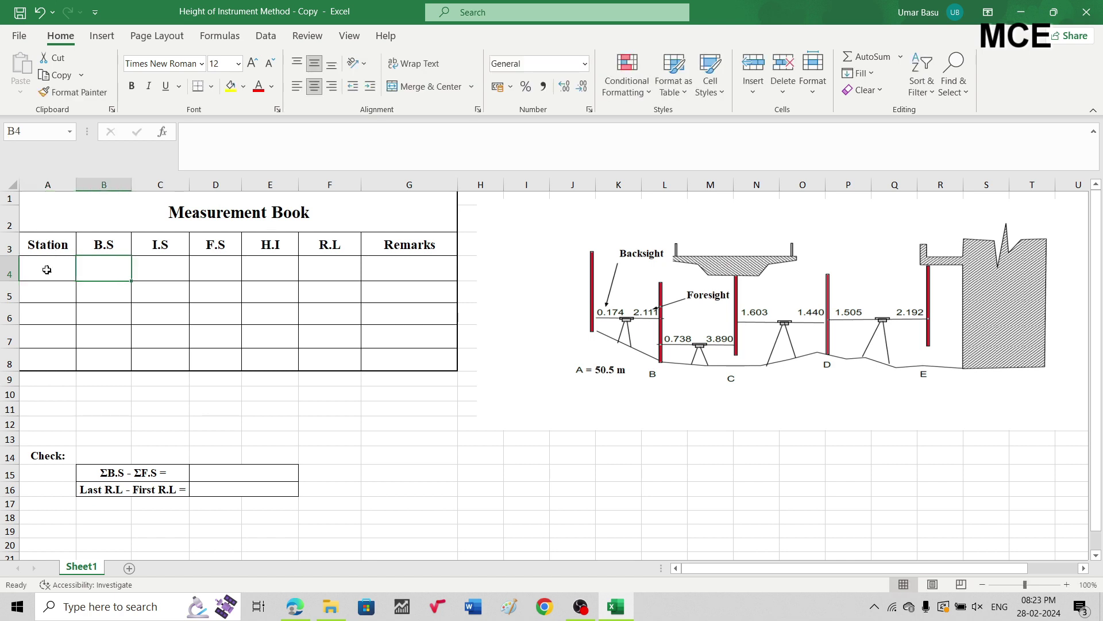
{"action": "type", "text": "0."}
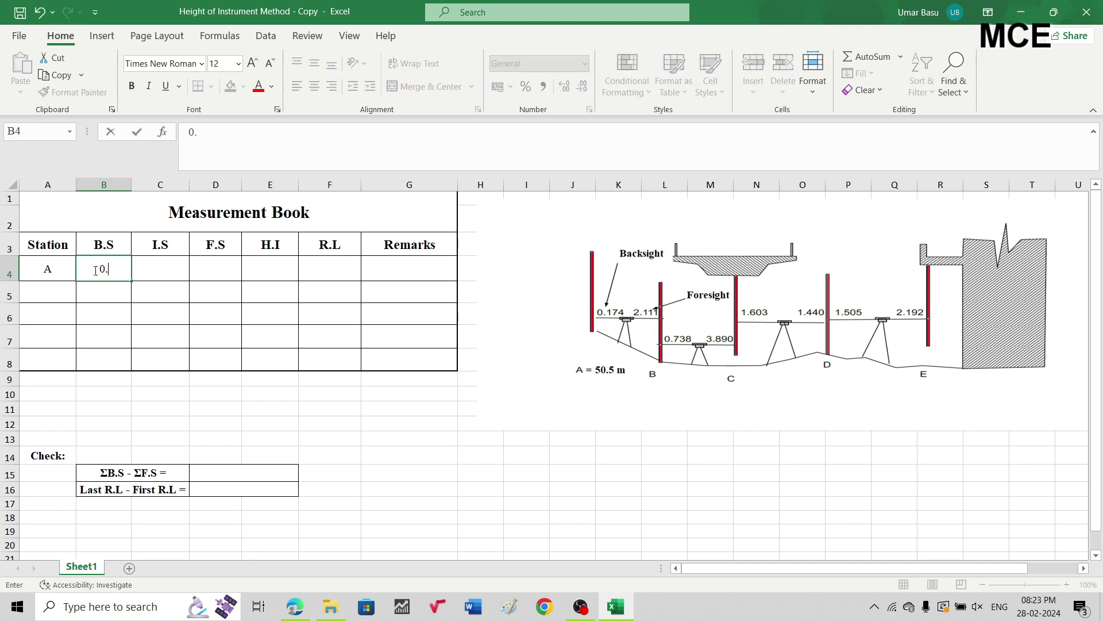
{"action": "type", "text": "174"}
{"action": "left_click", "coordinate": [326, 266]}
{"action": "type", "text": "50.5"}
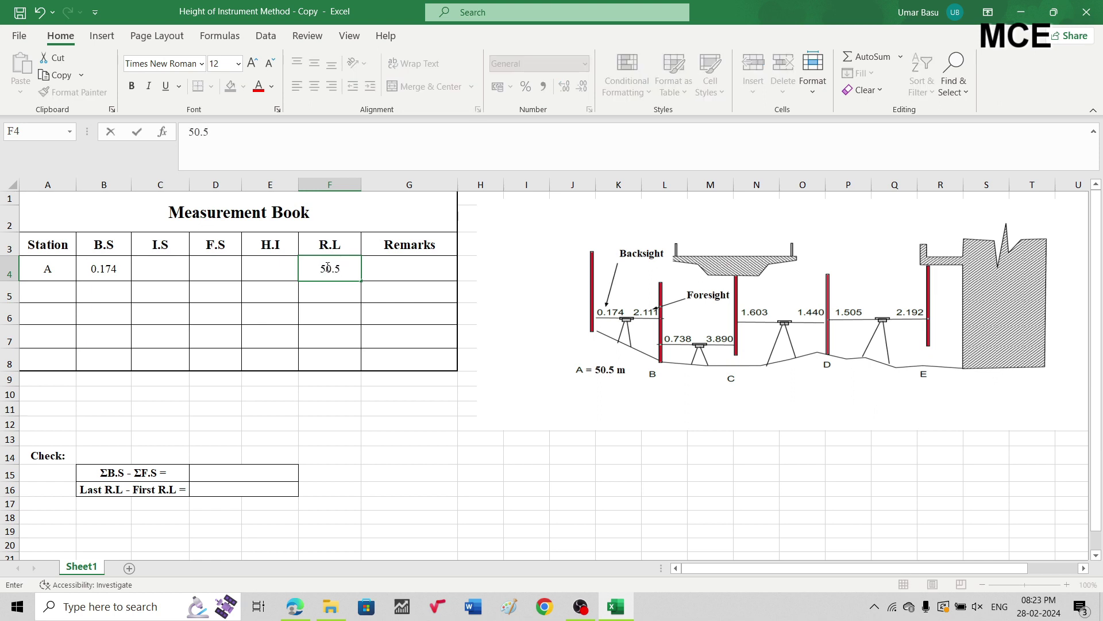
{"action": "key", "text": "Tab"}
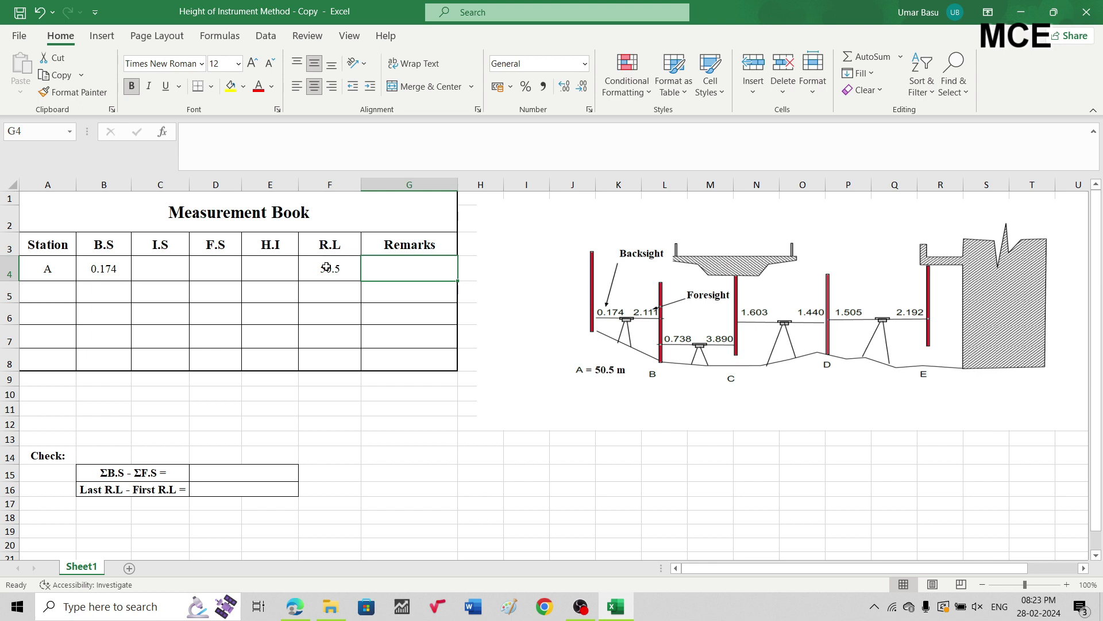
Enter B.M as the remark for station A
{"action": "type", "text": "B"}
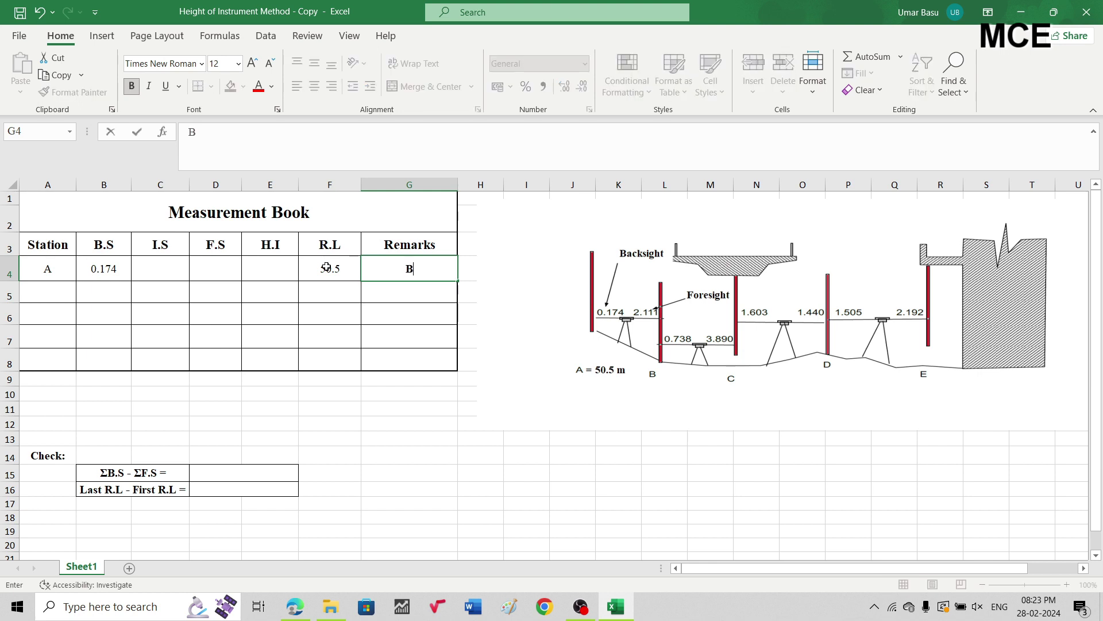
{"action": "type", "text": ","}
{"action": "key", "text": "BackSpace"}
{"action": "type", "text": ".M"}
{"action": "key", "text": "Return"}
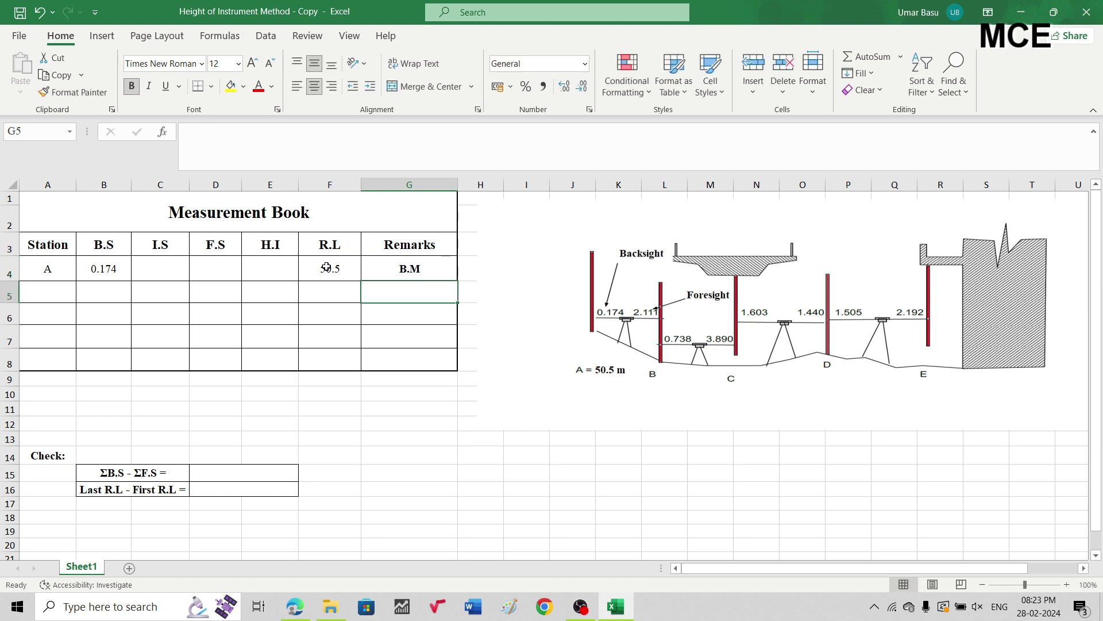
Calculate station A's H.I in E4 by adding its R.L and B.S with the formula =F4+B4
{"action": "double_click", "coordinate": [262, 269]}
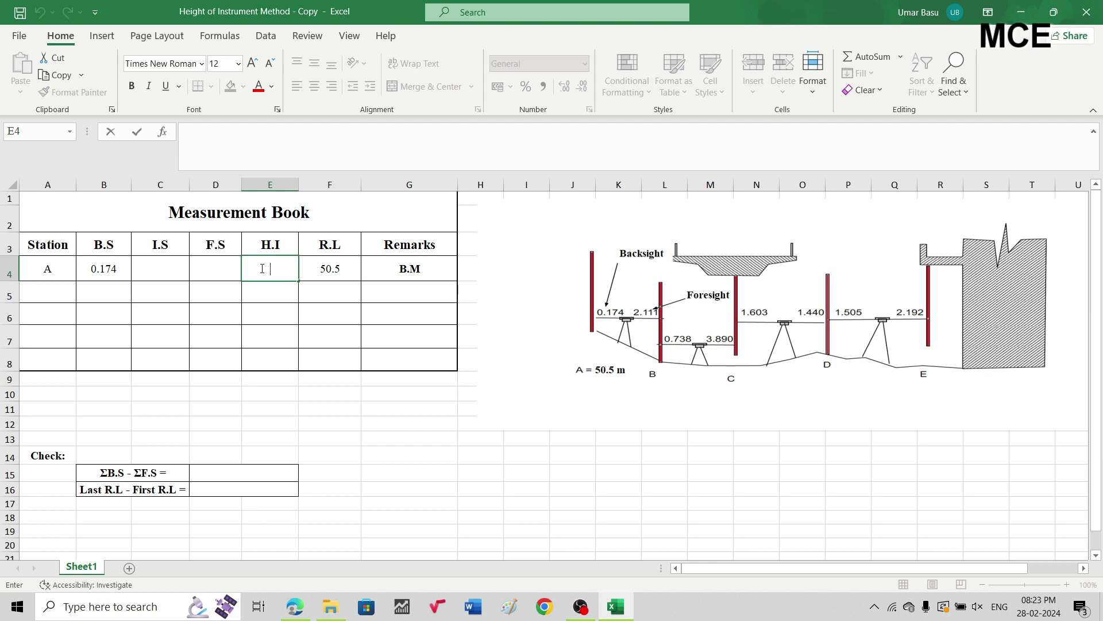
{"action": "type", "text": "="}
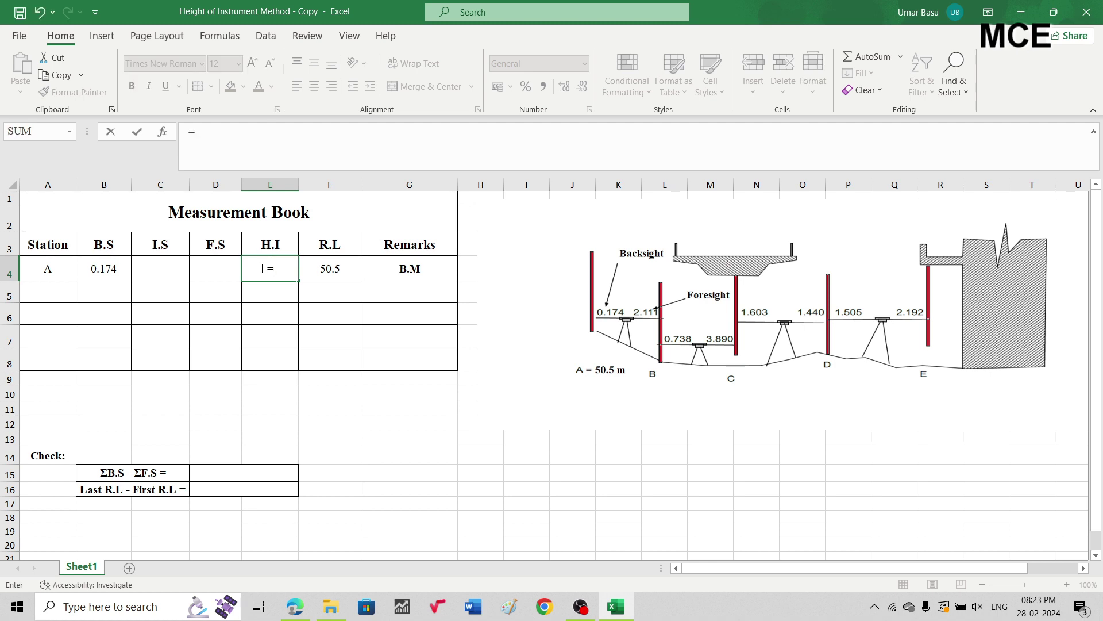
{"action": "left_click", "coordinate": [330, 269]}
{"action": "type", "text": "+"}
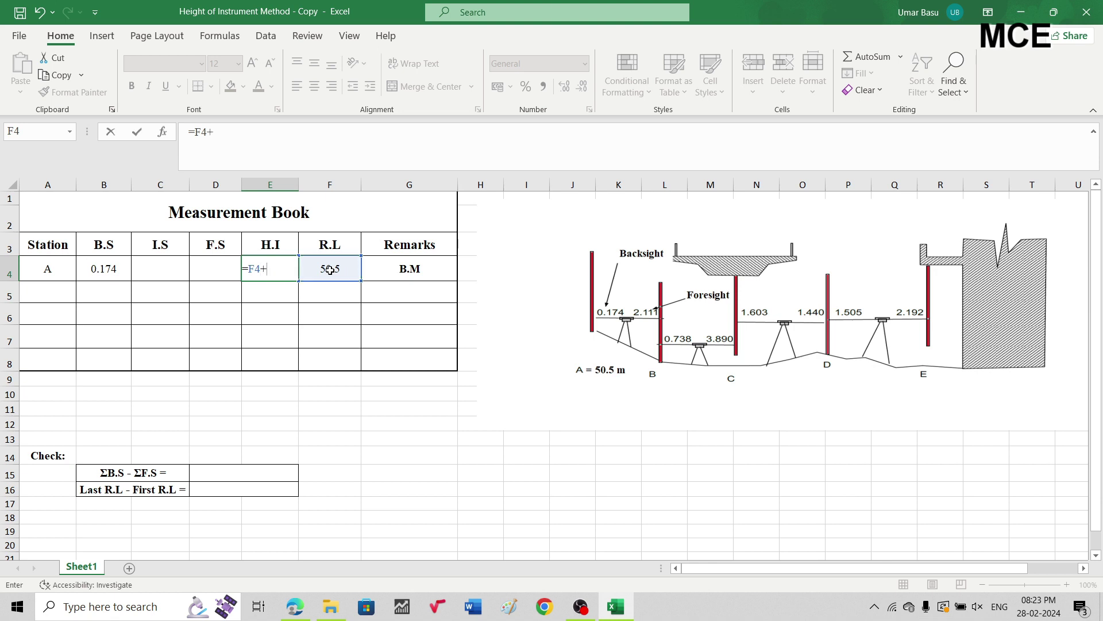
{"action": "left_click", "coordinate": [102, 266]}
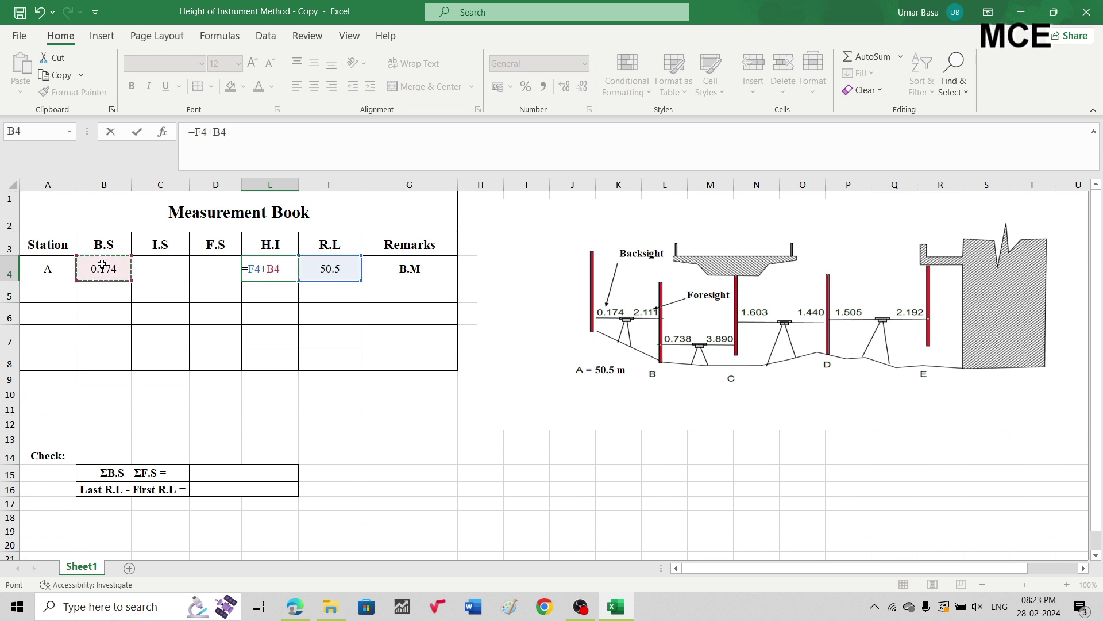
{"action": "key", "text": "Return"}
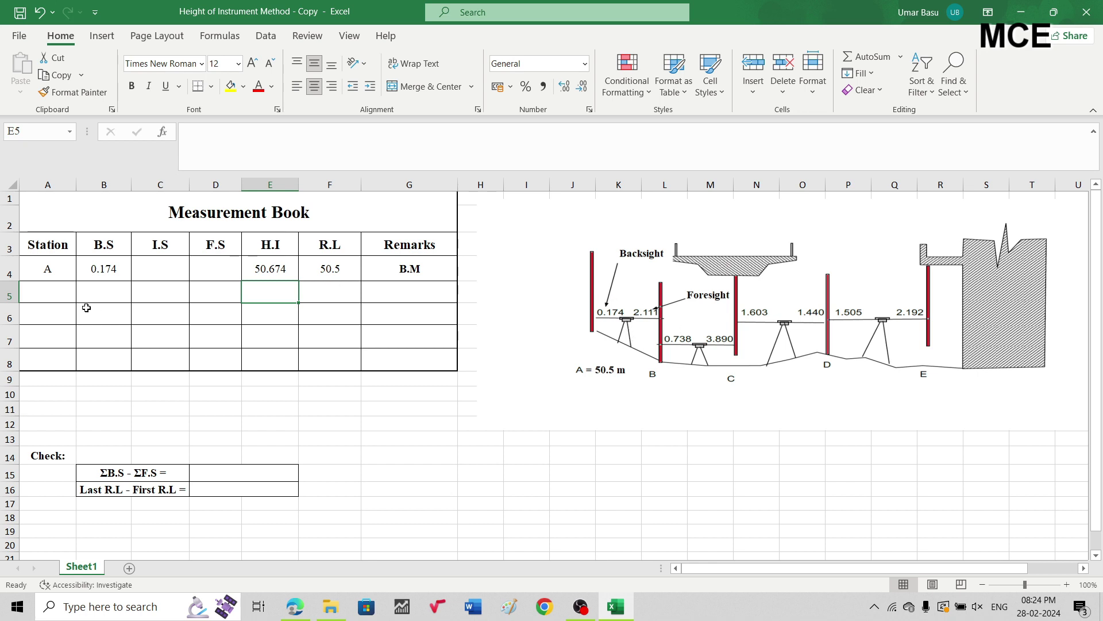
Record station B in the second table row with an F.S of 2.111
{"action": "left_click", "coordinate": [50, 294]}
{"action": "type", "text": "B"}
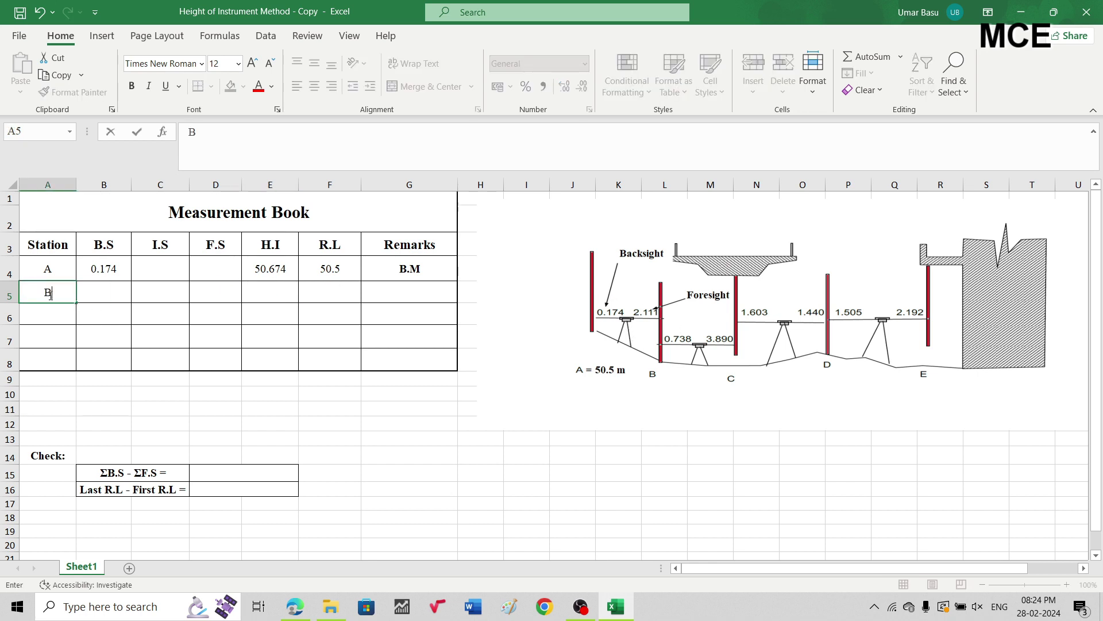
{"action": "key", "text": "Tab"}
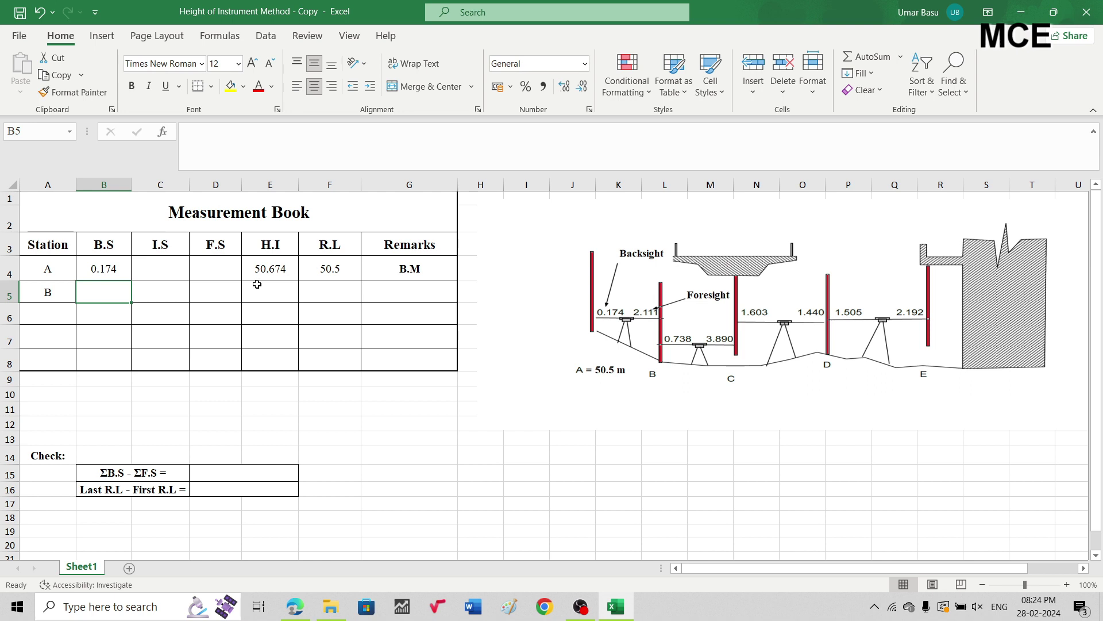
{"action": "left_click", "coordinate": [222, 293]}
{"action": "type", "text": "2"}
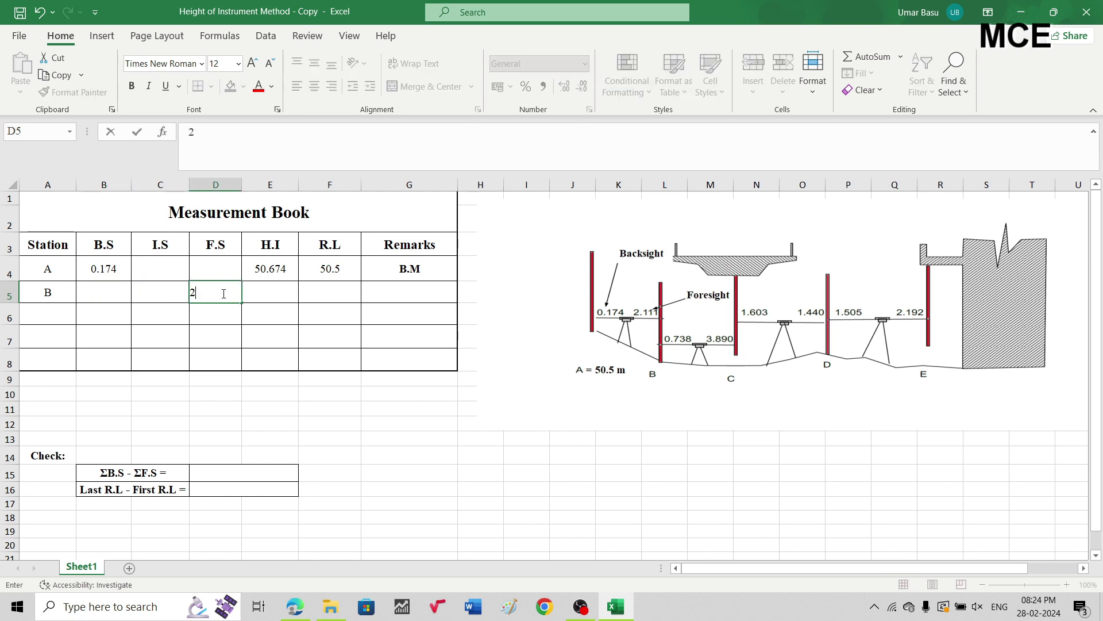
{"action": "type", "text": ".111"}
{"action": "key", "text": "Tab"}
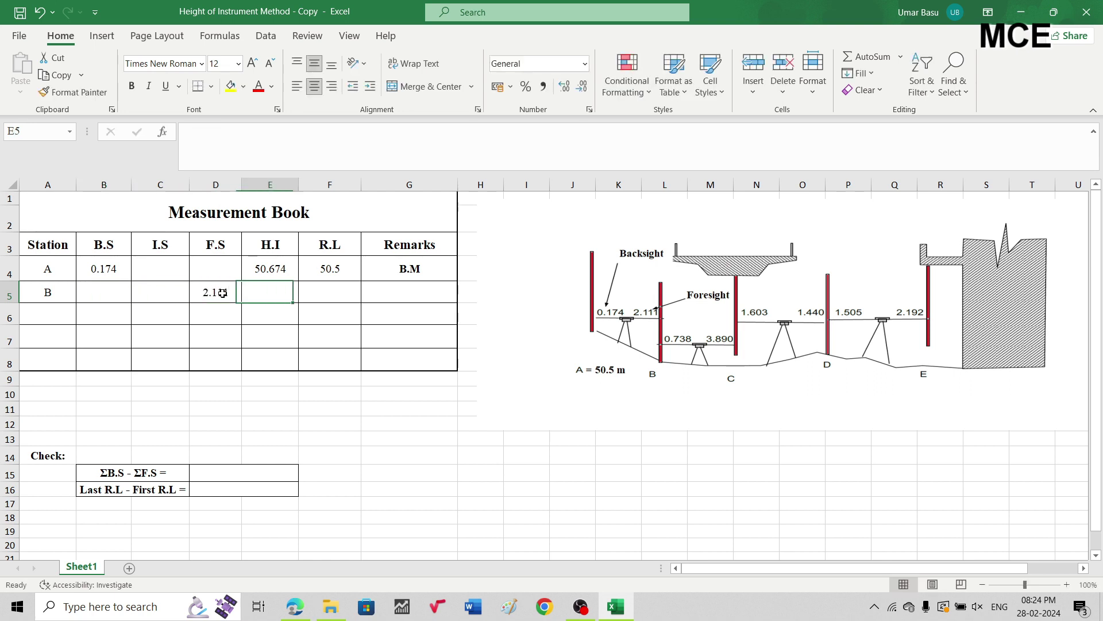
Enter C.P as the remark for station B
{"action": "left_click", "coordinate": [405, 297]}
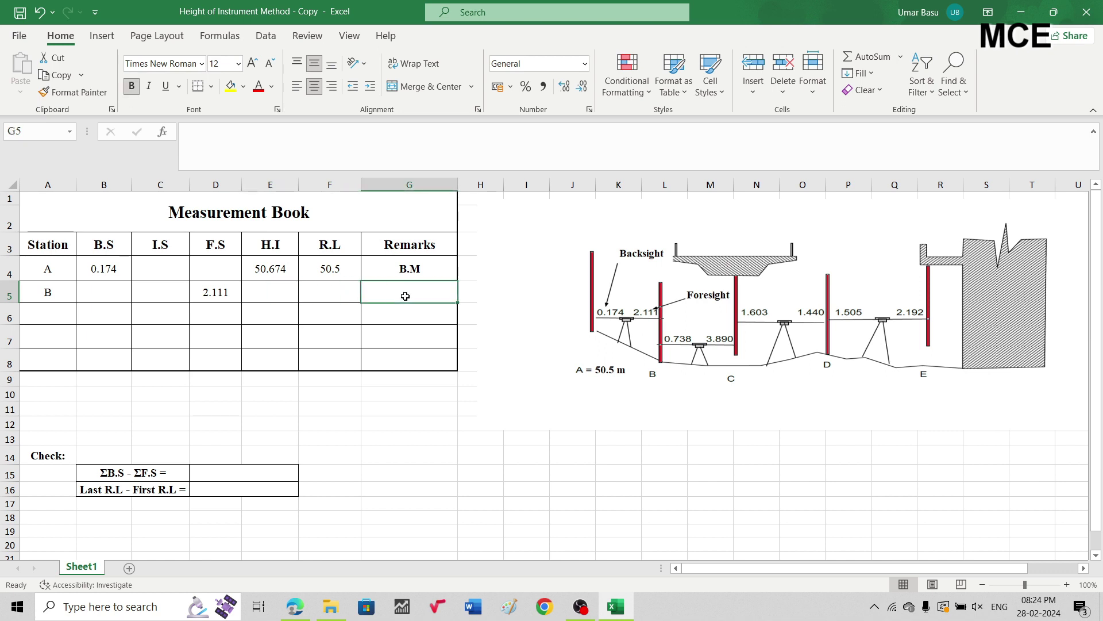
{"action": "type", "text": "C."}
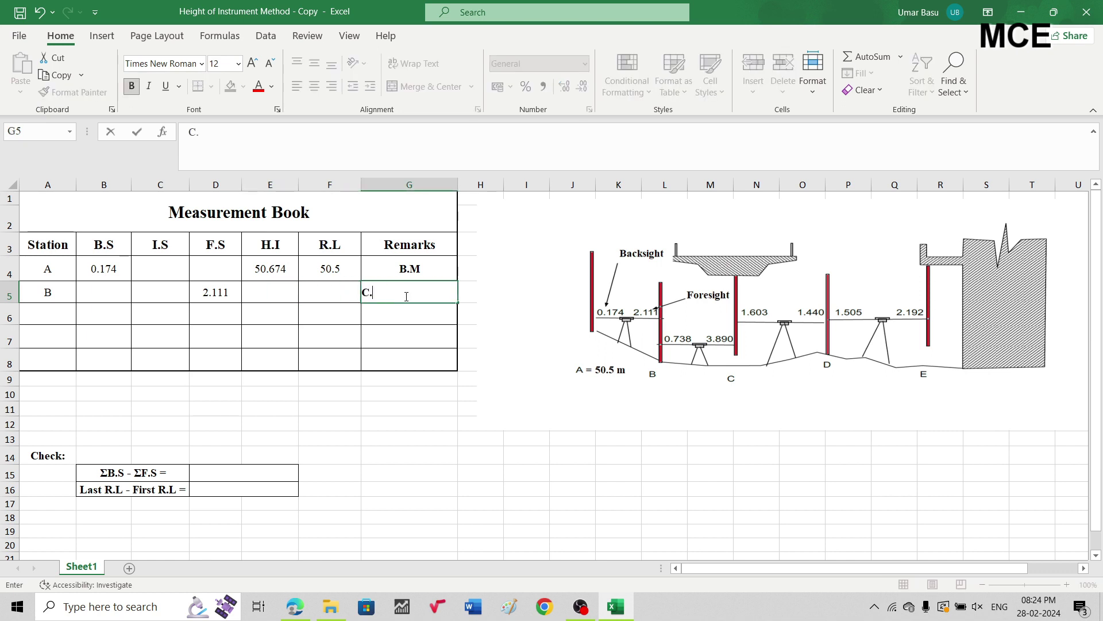
{"action": "type", "text": "P"}
{"action": "key", "text": "Return"}
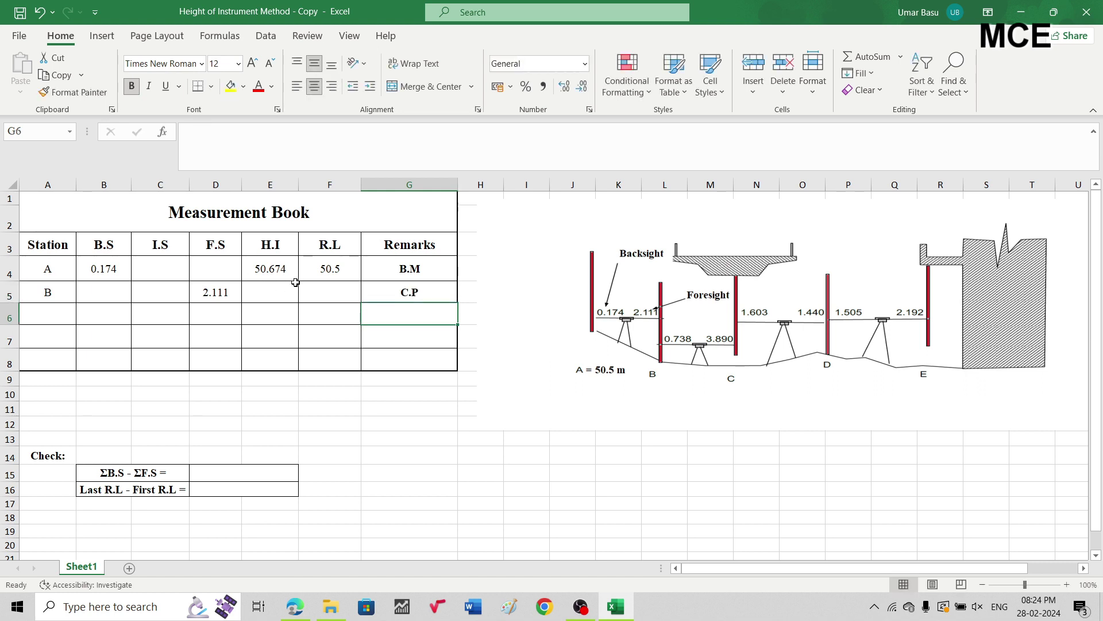
Calculate station B's R.L in F5 by subtracting its F.S from station A's H.I with =E4-D5
{"action": "double_click", "coordinate": [326, 289]}
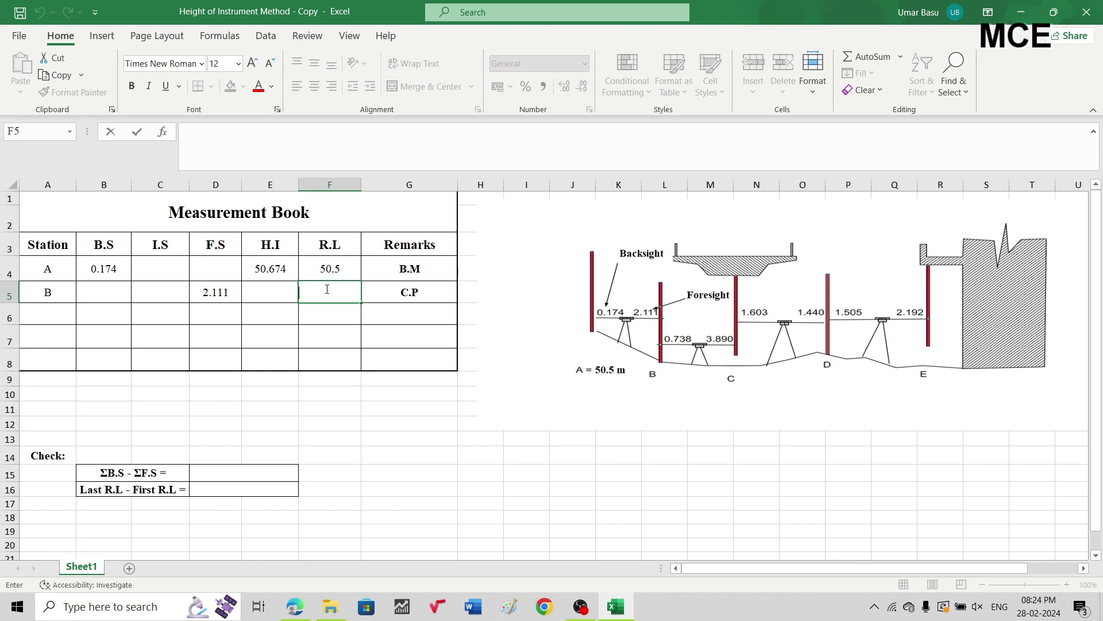
{"action": "type", "text": "="}
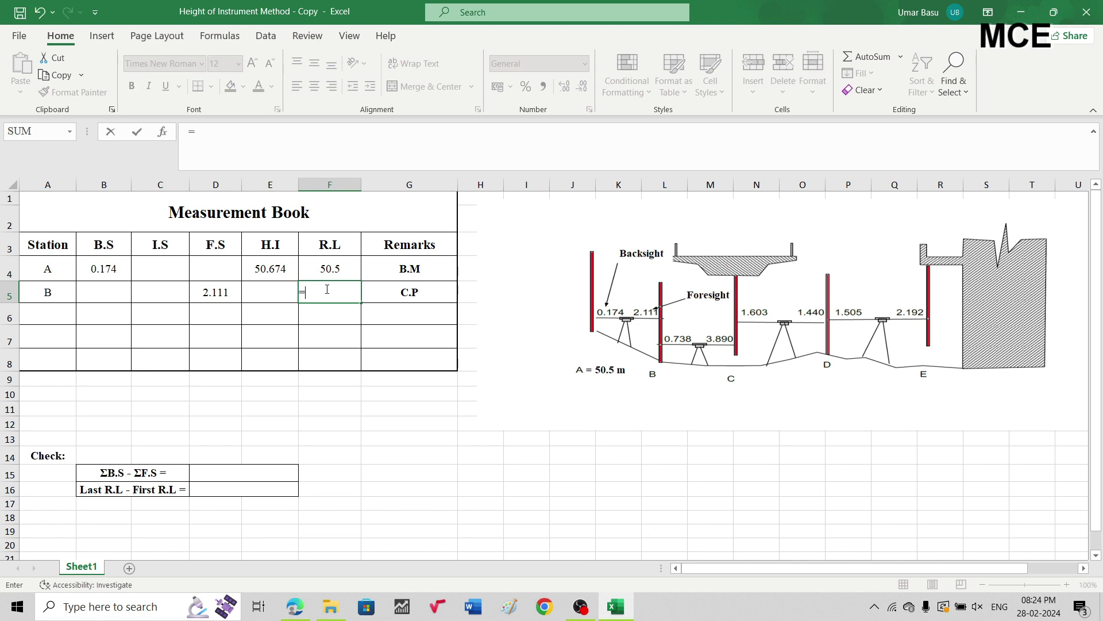
{"action": "left_click", "coordinate": [274, 269]}
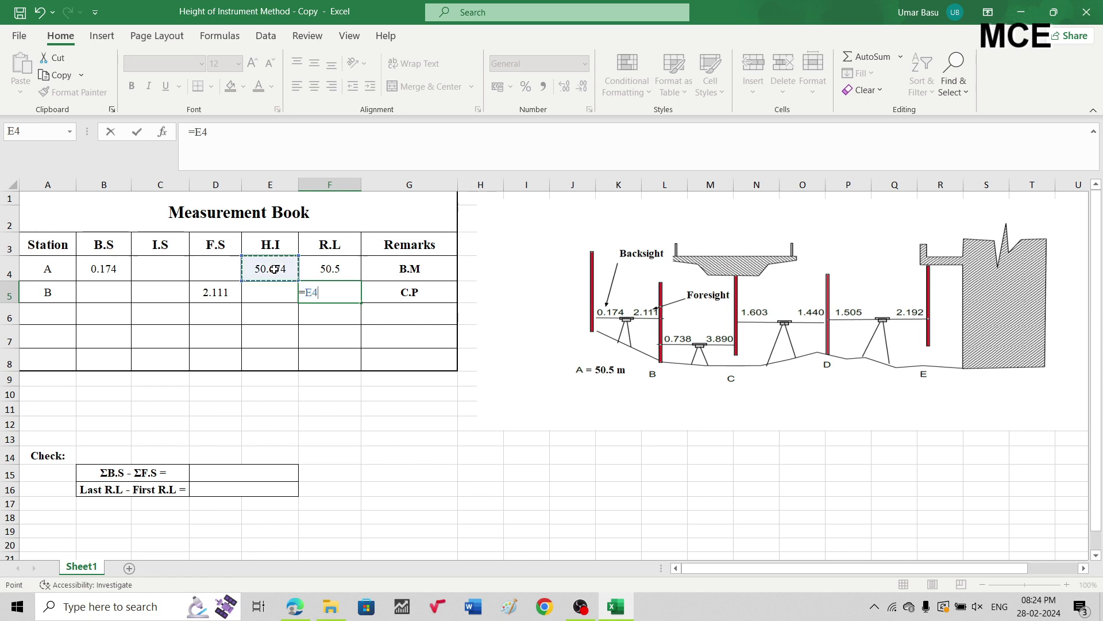
{"action": "type", "text": "-"}
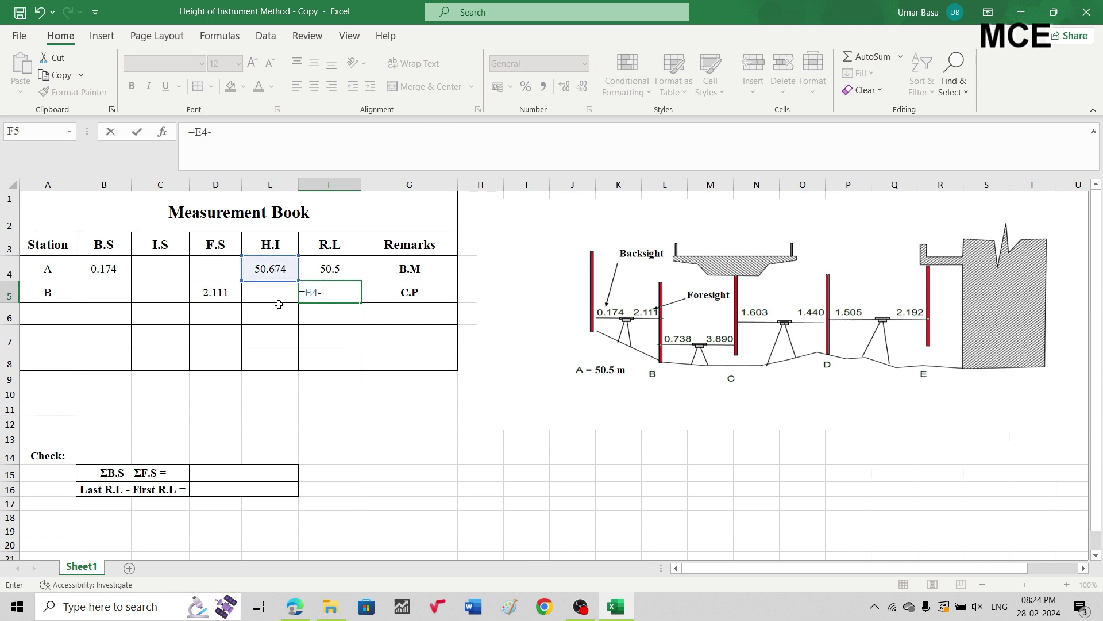
{"action": "left_click", "coordinate": [215, 293]}
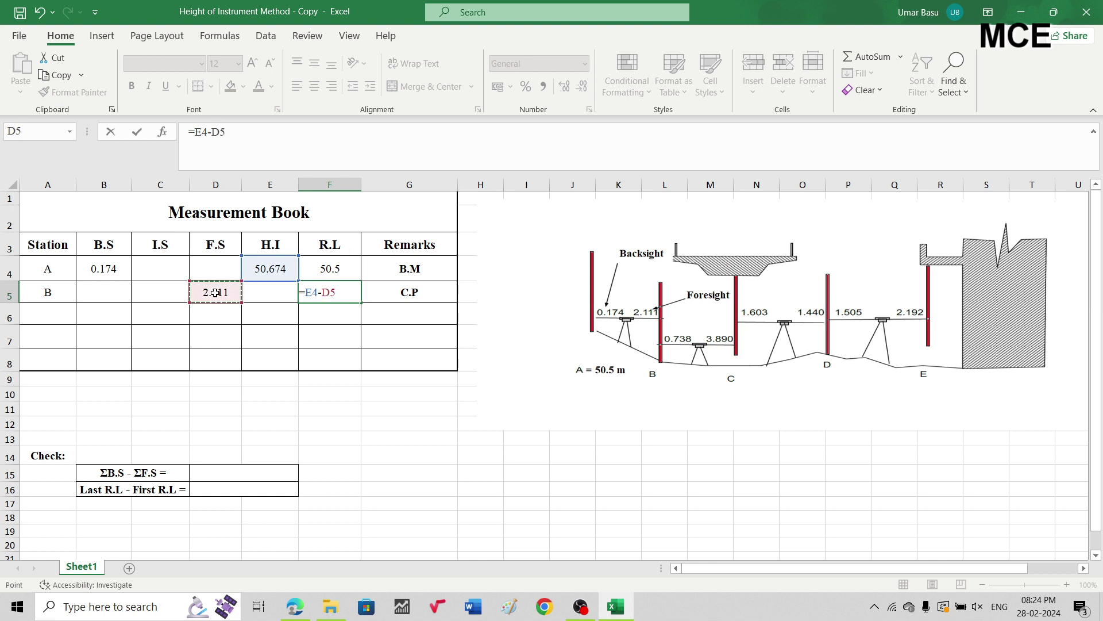
{"action": "key", "text": "Return"}
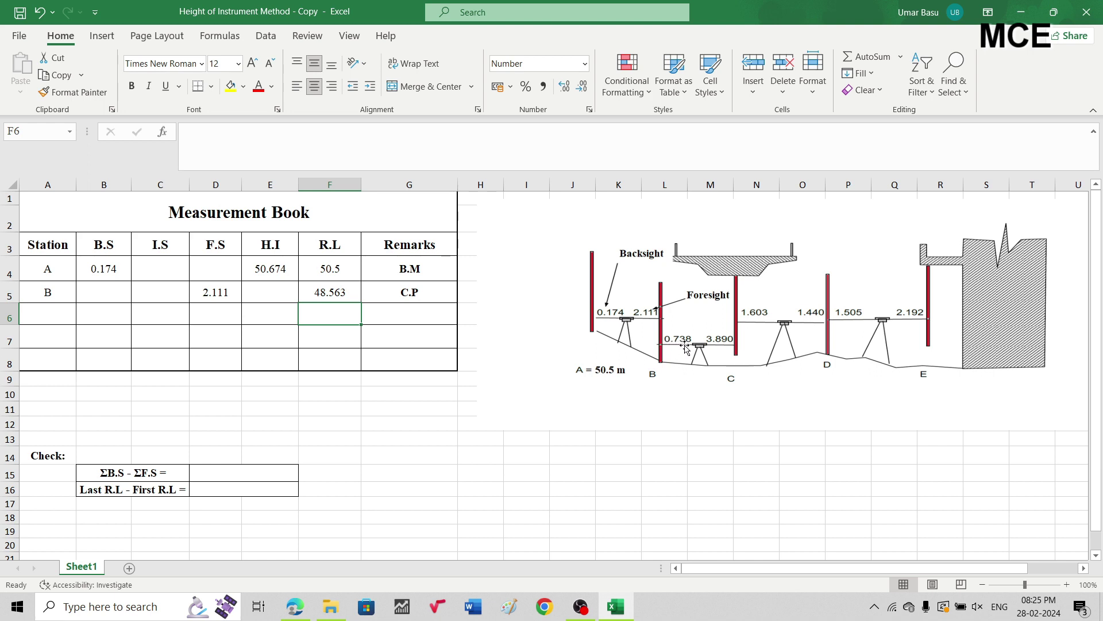
Enter 0.738 as the B.S of station B in B5
{"action": "left_click", "coordinate": [97, 291]}
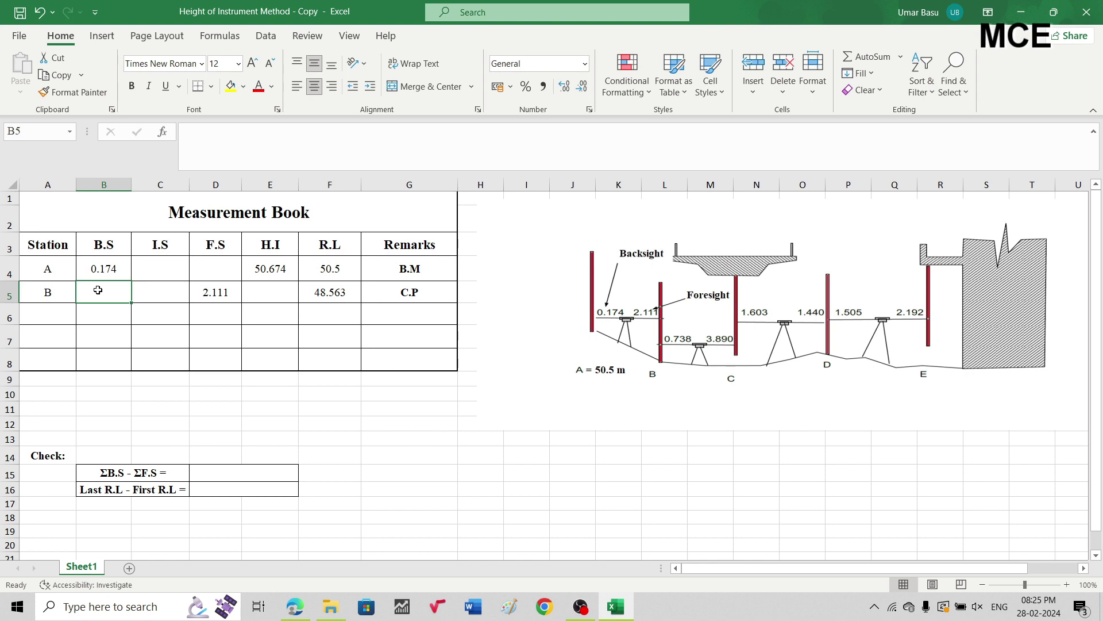
{"action": "type", "text": "0"}
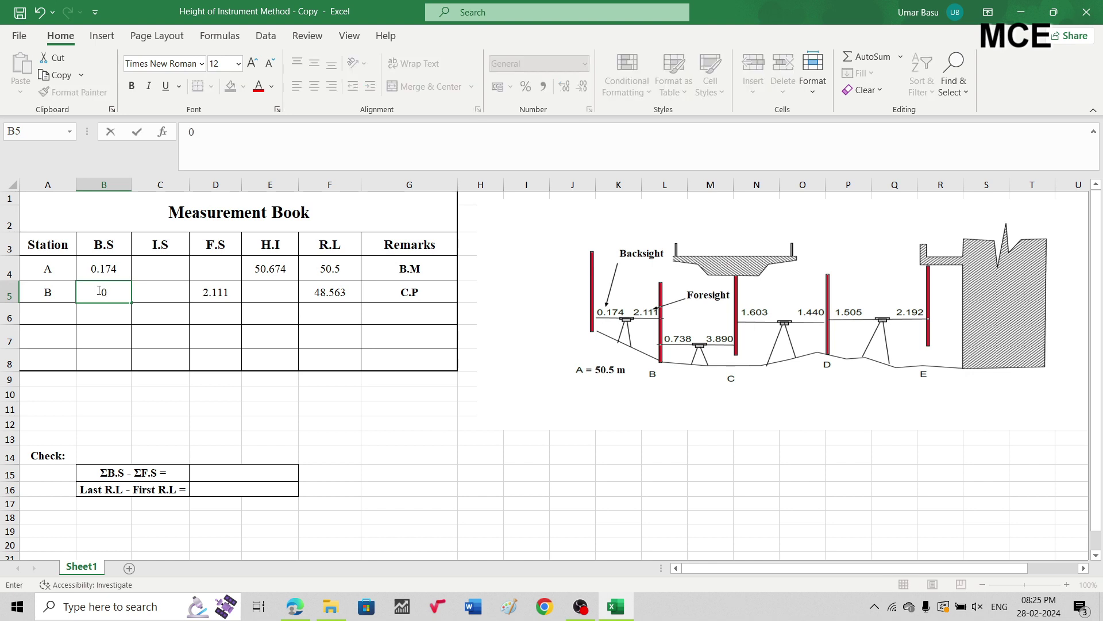
{"action": "type", "text": ".738"}
{"action": "key", "text": "Tab"}
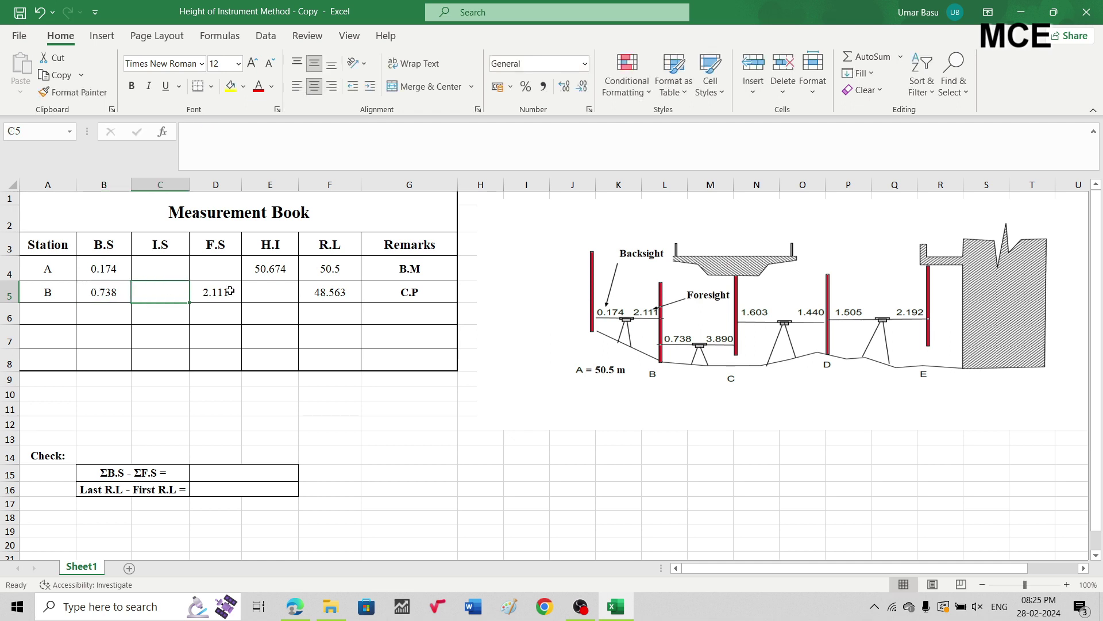
Calculate station B's H.I in E5 by adding its R.L and B.S with the formula =F5+B5
{"action": "double_click", "coordinate": [270, 296]}
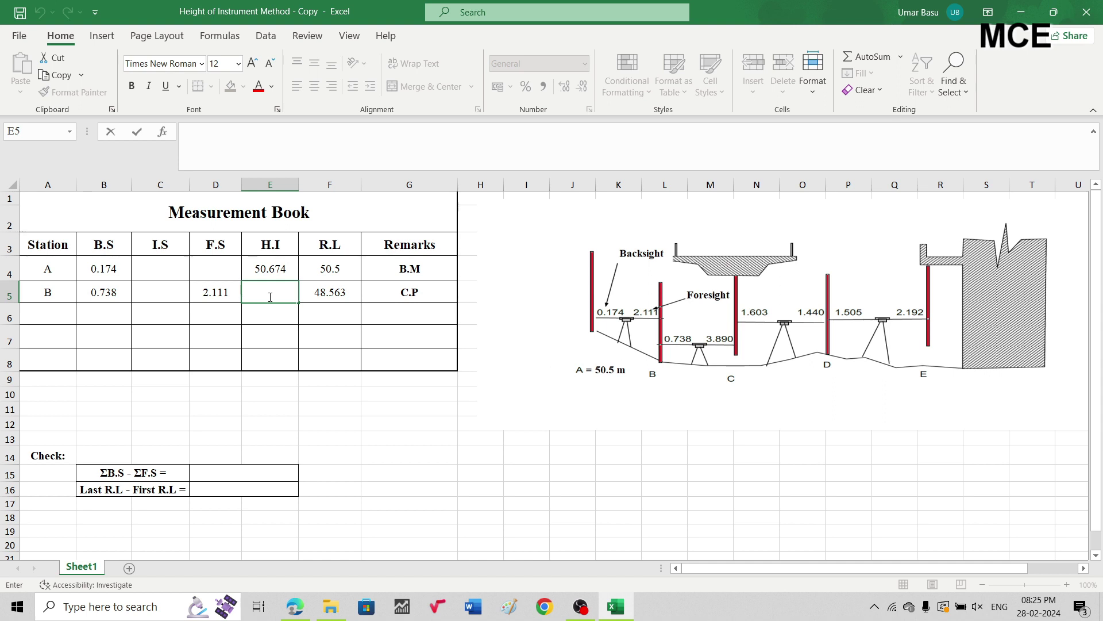
{"action": "type", "text": "="}
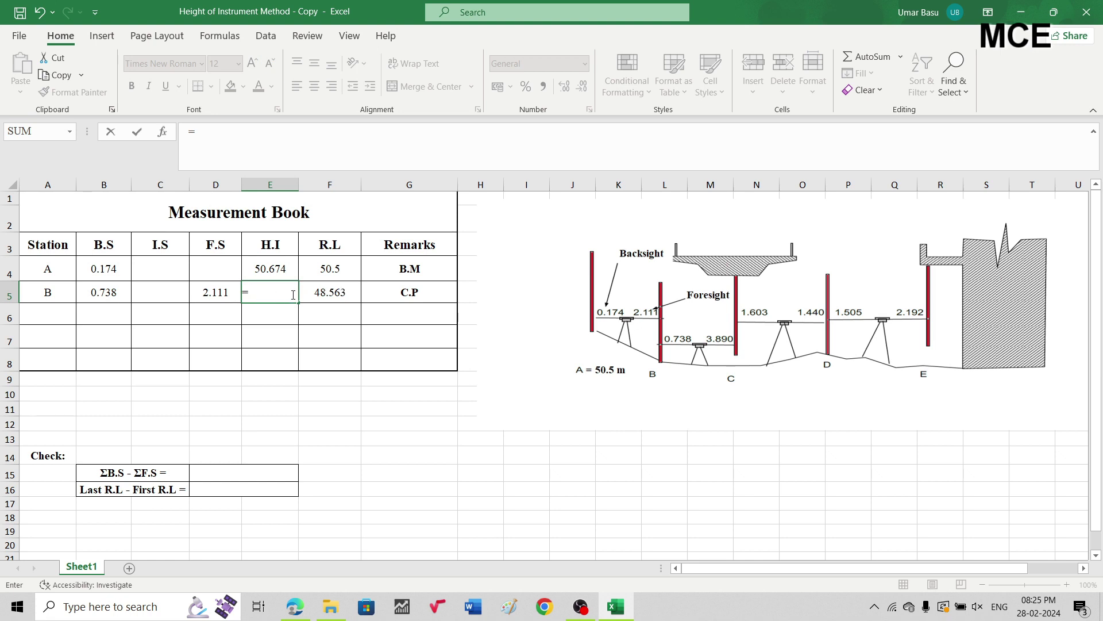
{"action": "left_click", "coordinate": [326, 294]}
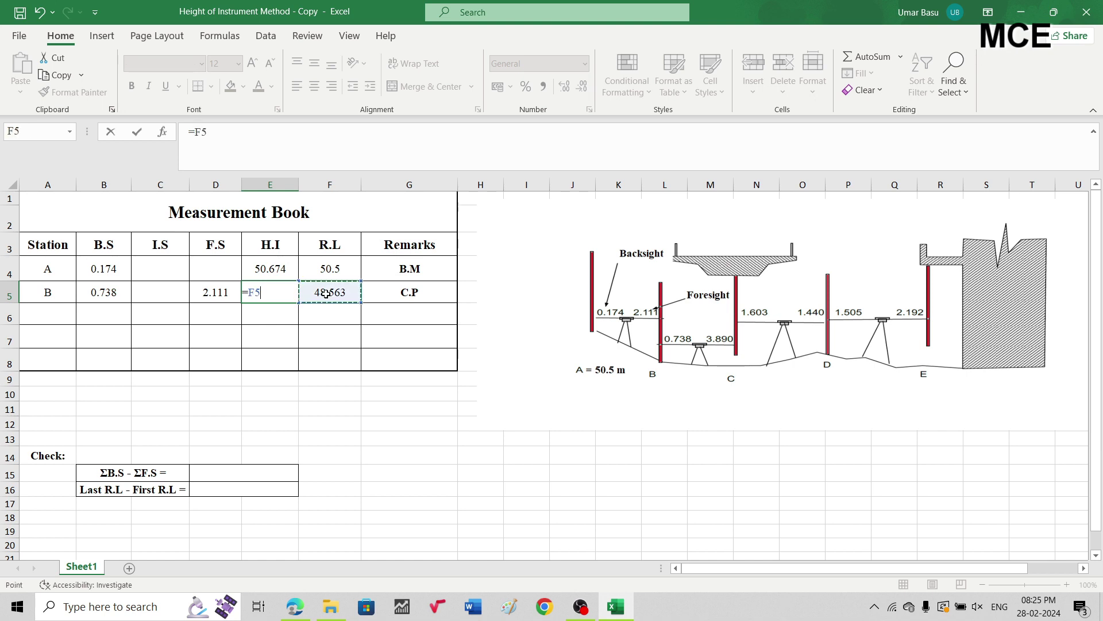
{"action": "type", "text": "+"}
{"action": "left_click", "coordinate": [103, 296]}
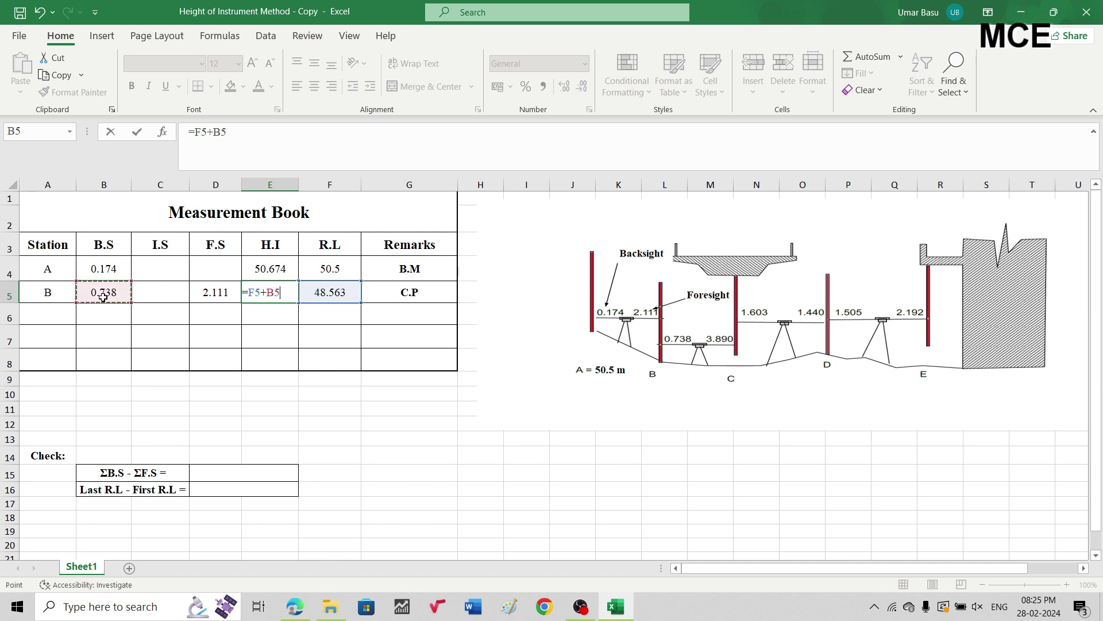
{"action": "key", "text": "Return"}
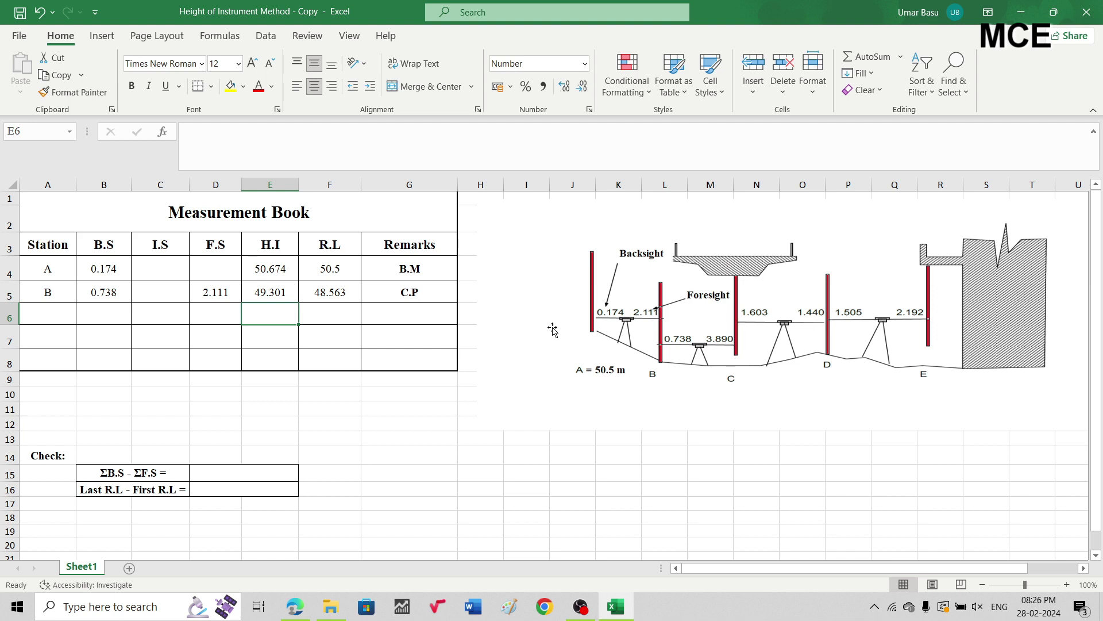
Record station C in the third table row with an inverted-staff F.S of -3.890
{"action": "left_click", "coordinate": [53, 311]}
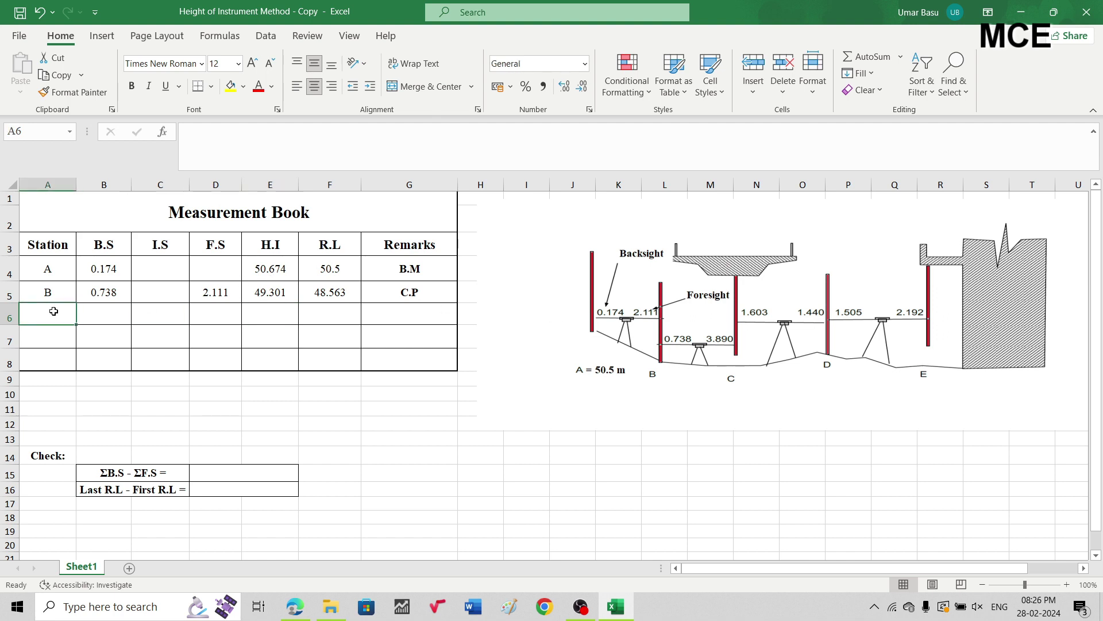
{"action": "type", "text": "C"}
{"action": "key", "text": "Tab"}
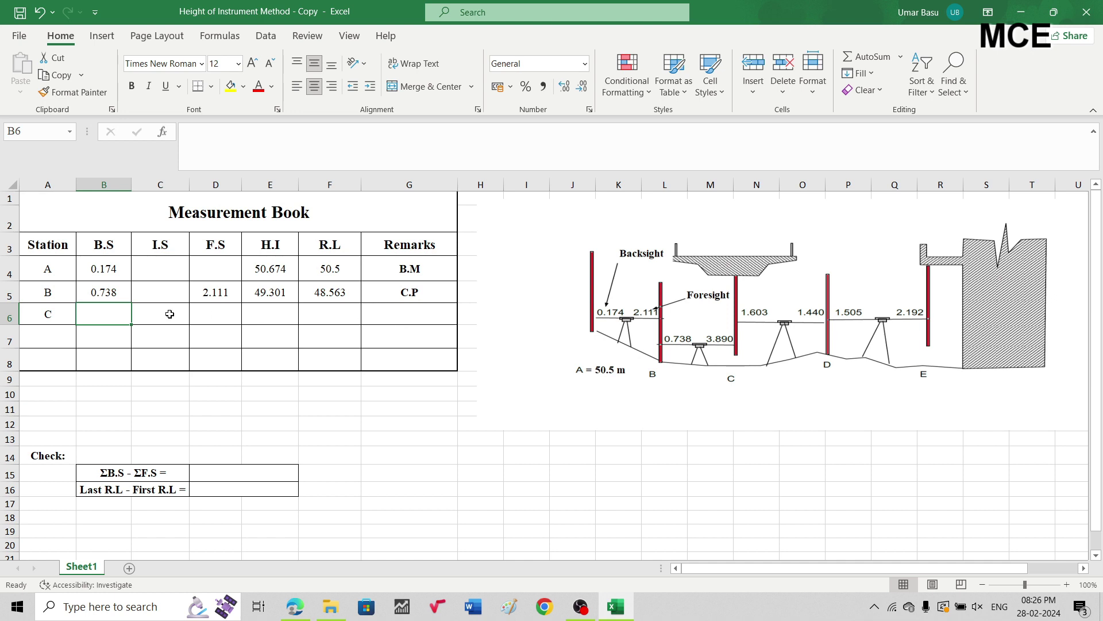
{"action": "left_click", "coordinate": [212, 317]}
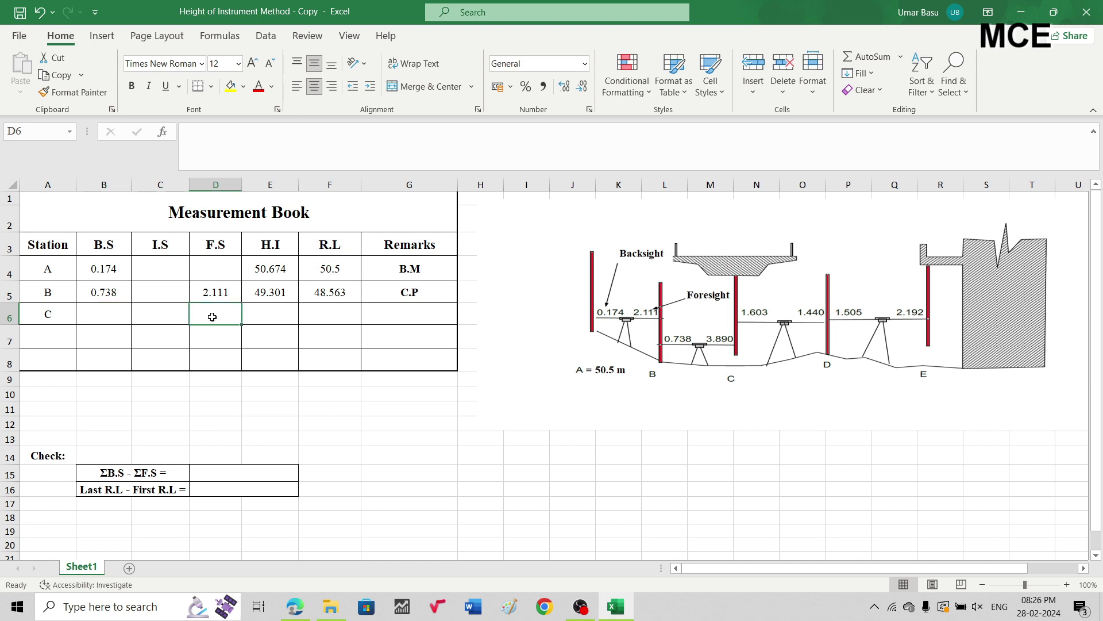
{"action": "type", "text": "-3.890"}
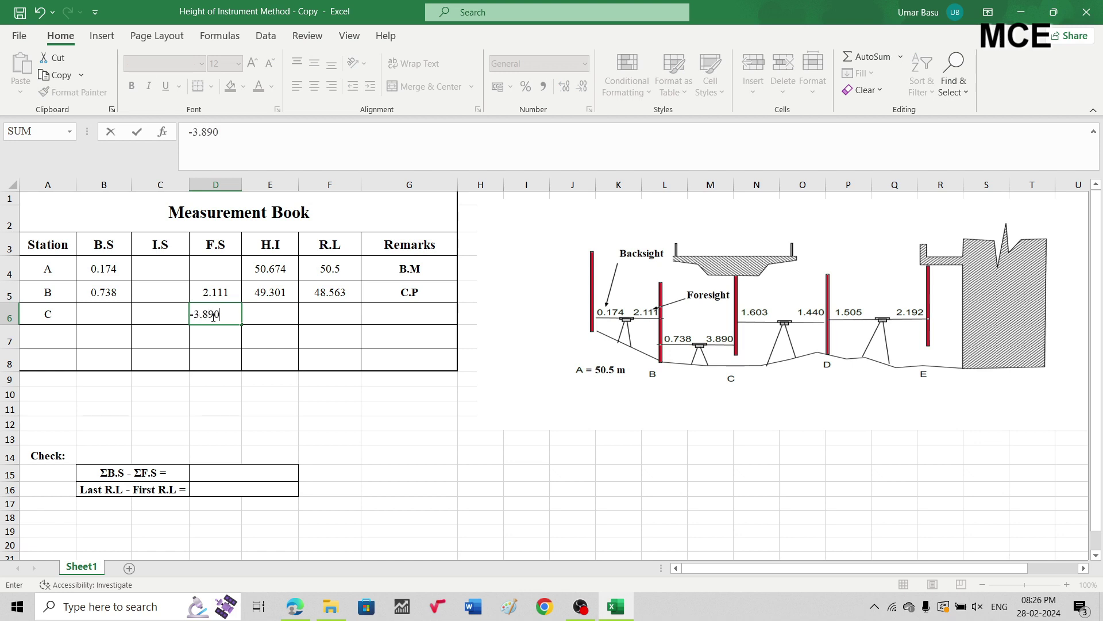
{"action": "key", "text": "ctrl+Return"}
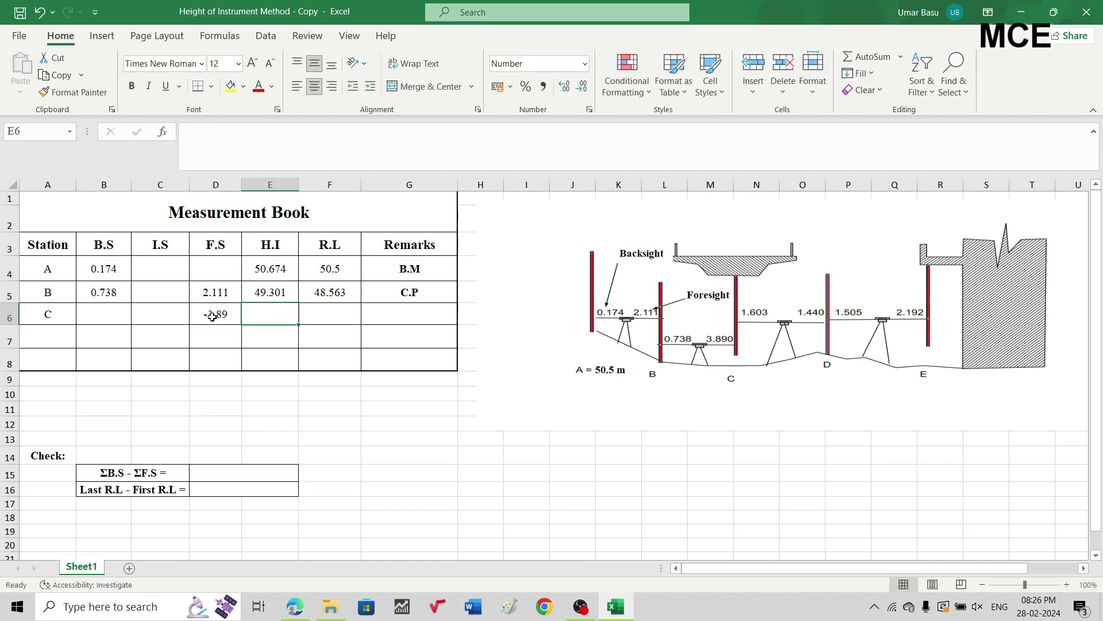
Enter C.P as the remark for station C
{"action": "left_click", "coordinate": [416, 313]}
{"action": "type", "text": "C.P"}
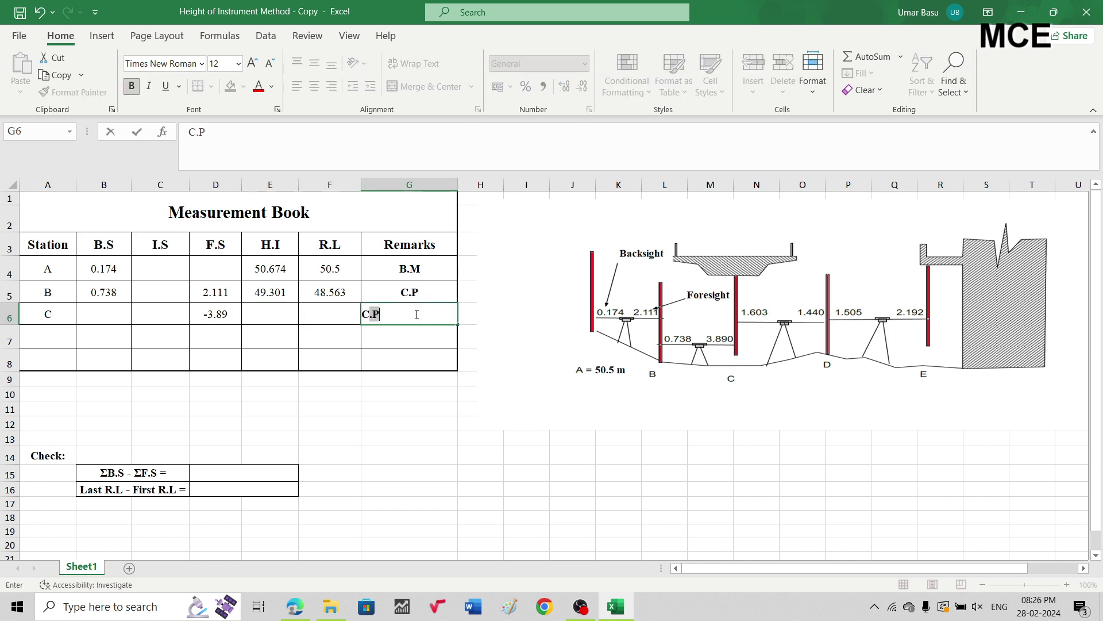
{"action": "key", "text": "Return"}
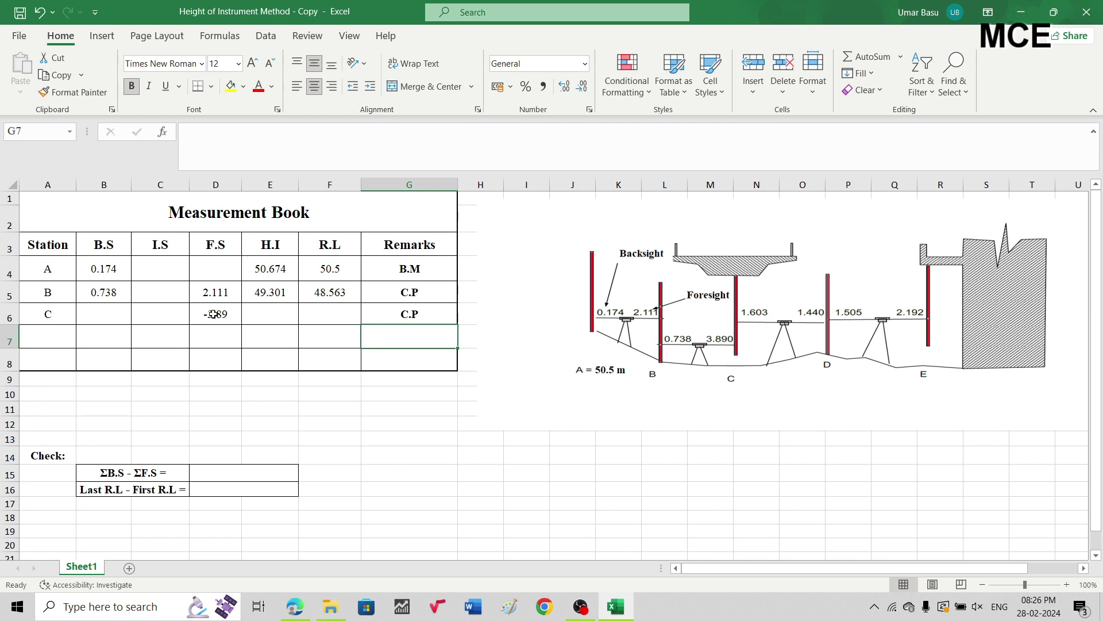
Calculate station C's R.L in F6 by subtracting its F.S from station B's H.I with =E5-D6
{"action": "left_click", "coordinate": [320, 314]}
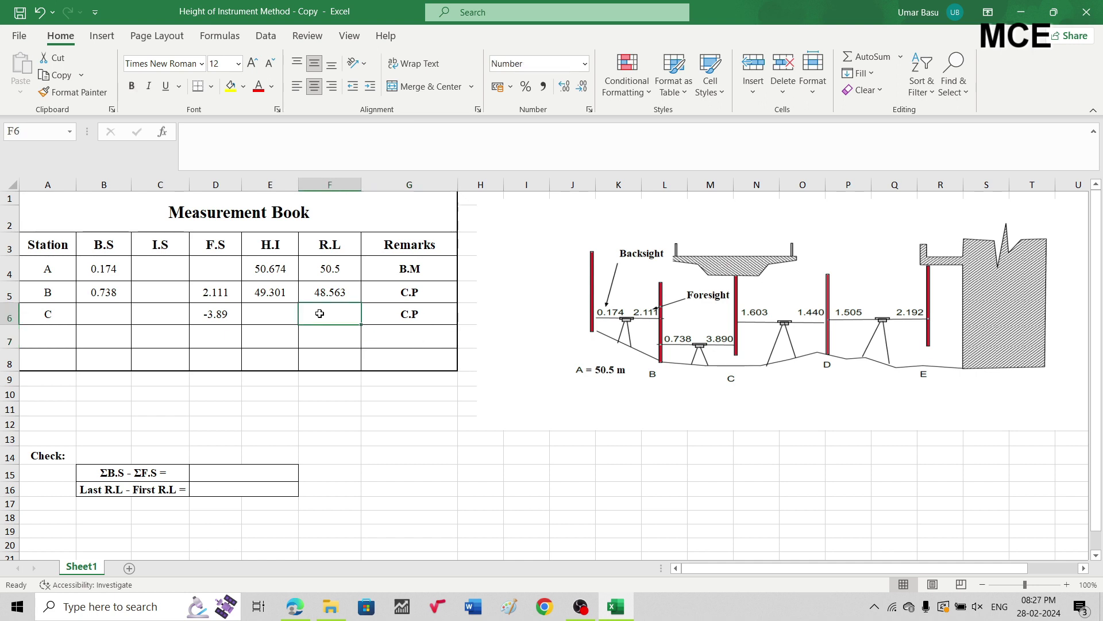
{"action": "type", "text": "="}
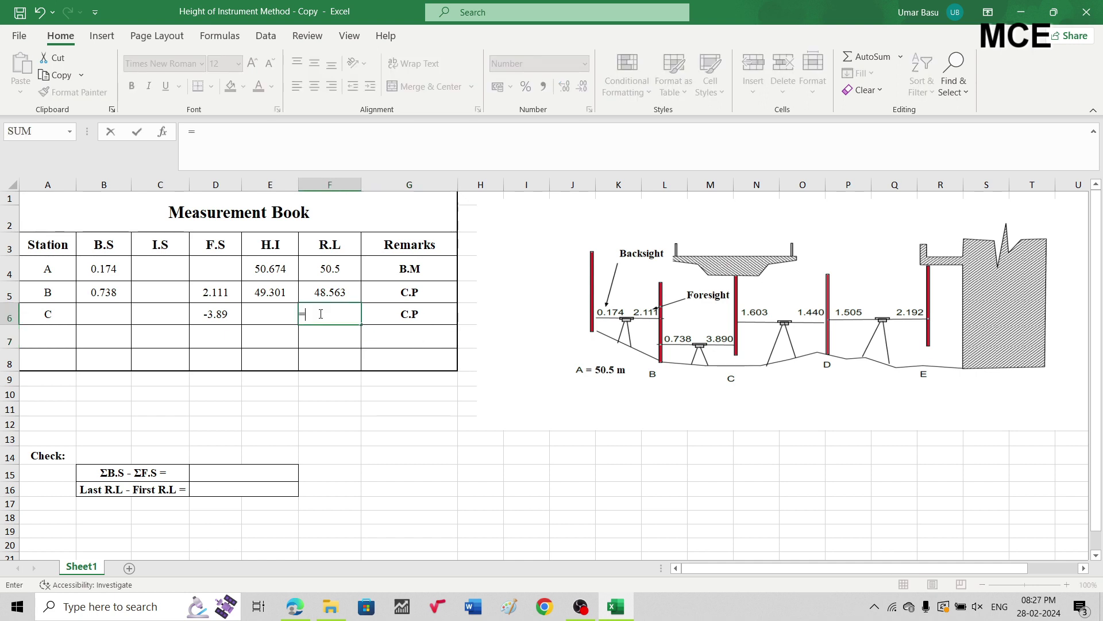
{"action": "left_click", "coordinate": [271, 294]}
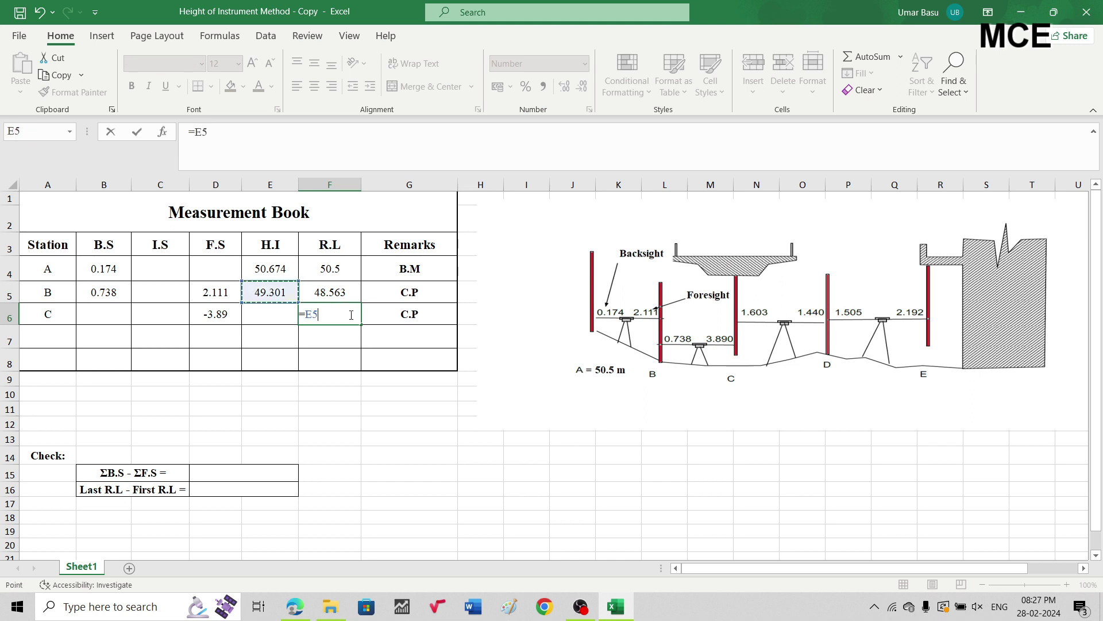
{"action": "type", "text": "-"}
{"action": "left_click", "coordinate": [217, 316]}
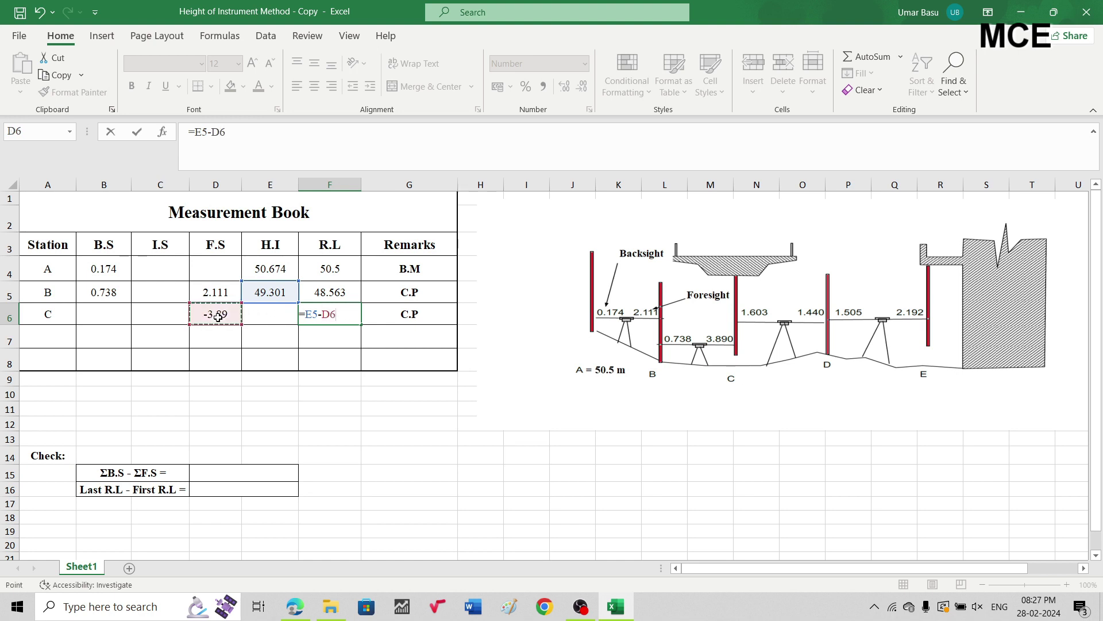
{"action": "key", "text": "Return"}
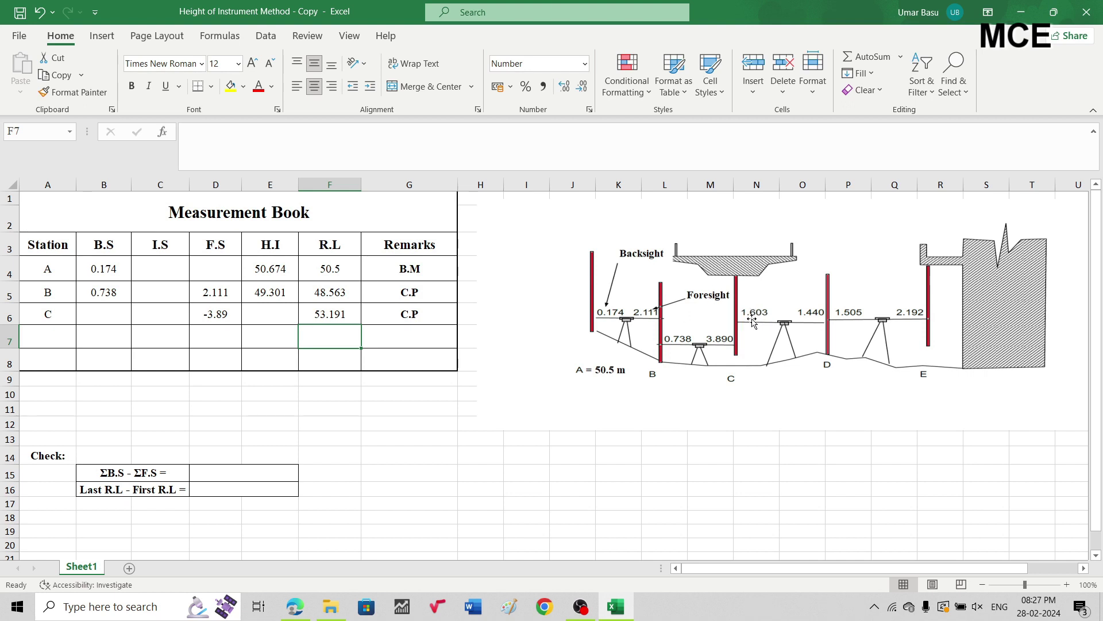
Enter -1.603 as the B.S of station C in B6
{"action": "left_click", "coordinate": [95, 315]}
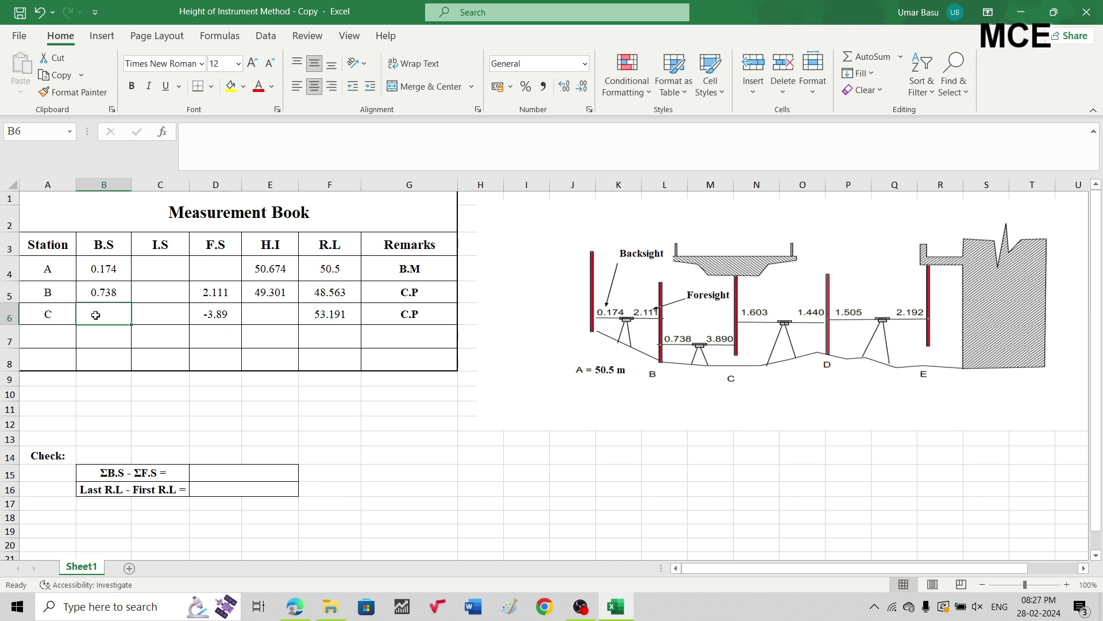
{"action": "type", "text": "-1"}
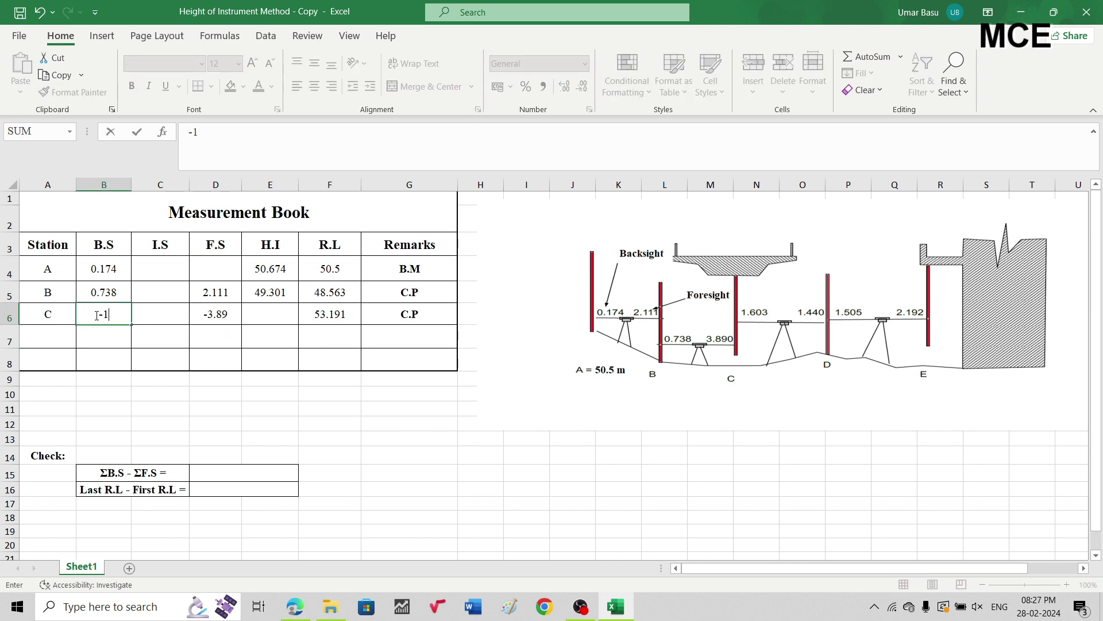
{"action": "type", "text": ".603"}
{"action": "key", "text": "Return"}
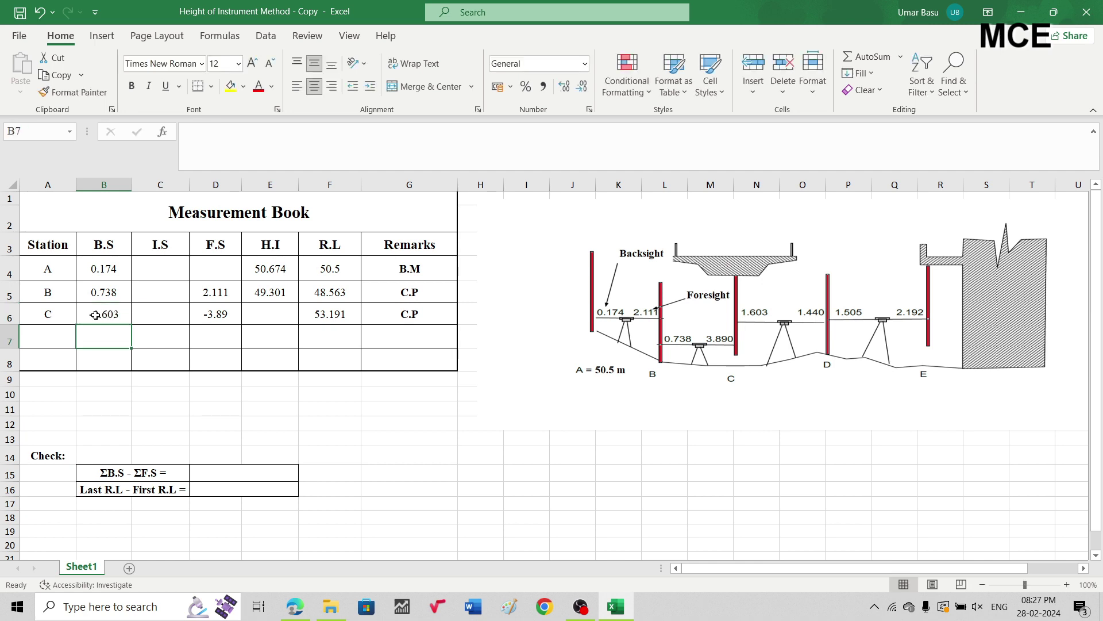
Calculate station C's H.I in E6 by adding its R.L and B.S with the formula =F6+B6
{"action": "left_click", "coordinate": [267, 308]}
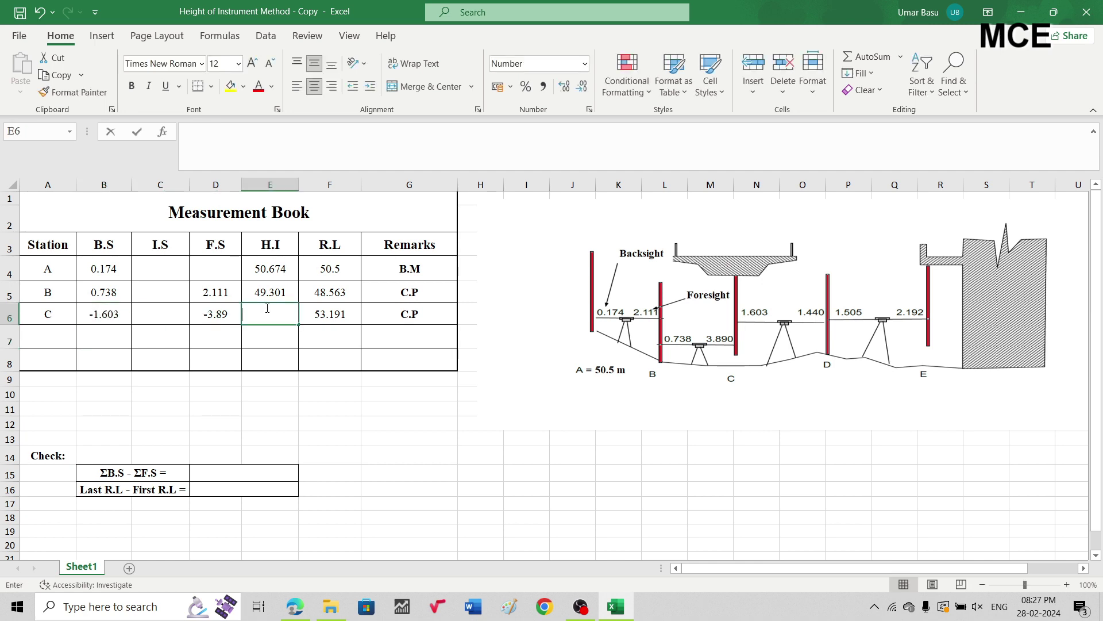
{"action": "type", "text": "="}
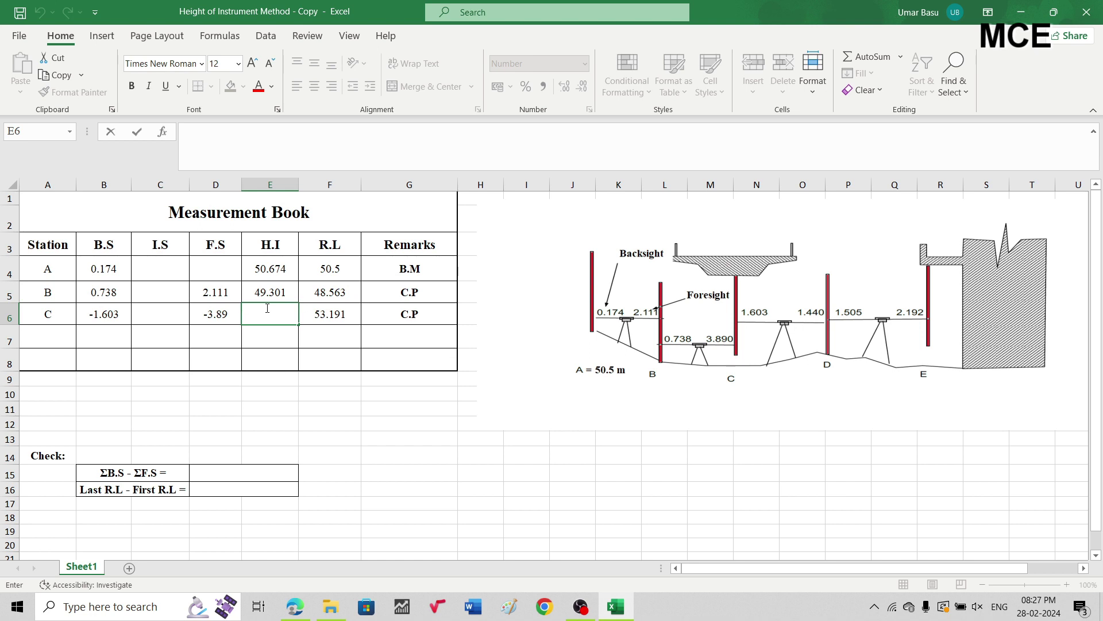
{"action": "type", "text": "="}
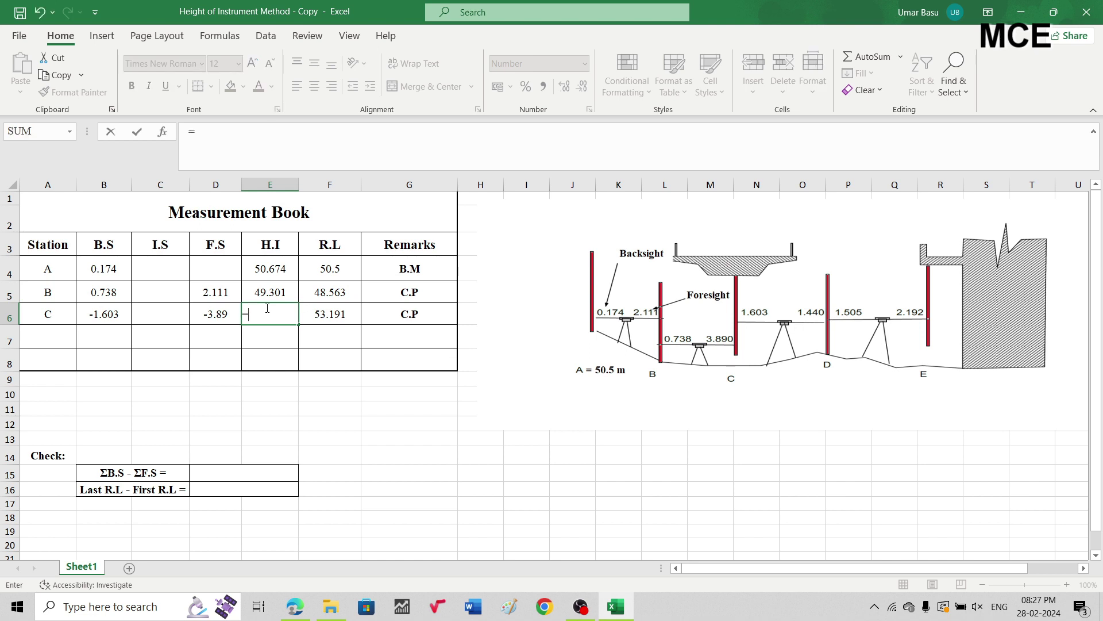
{"action": "left_click", "coordinate": [340, 319]}
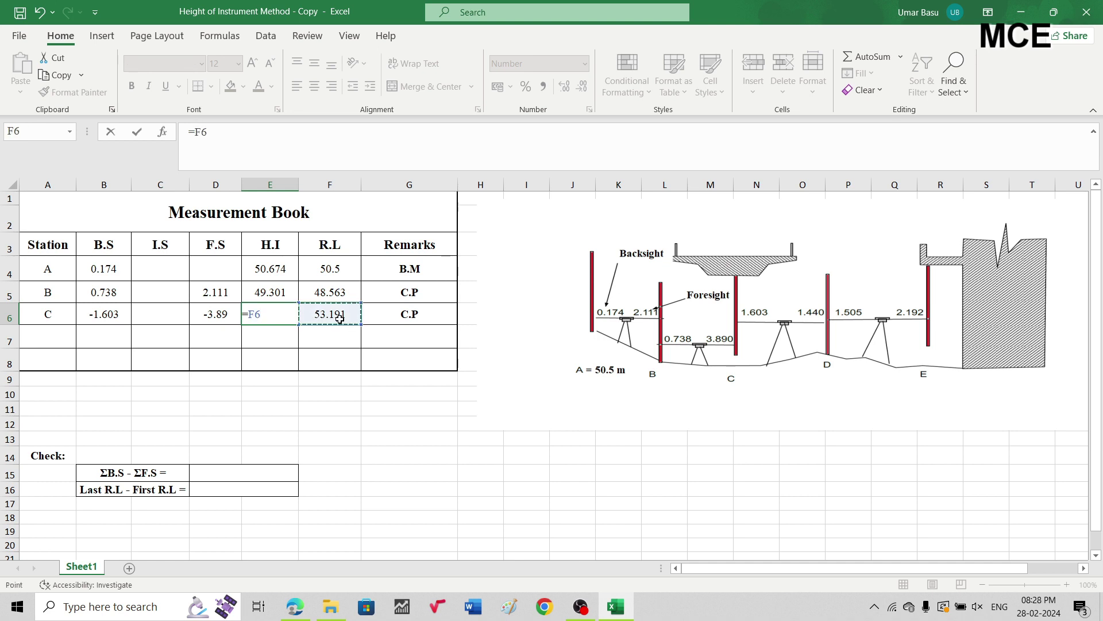
{"action": "type", "text": "+"}
{"action": "left_click", "coordinate": [103, 318]}
{"action": "key", "text": "Return"}
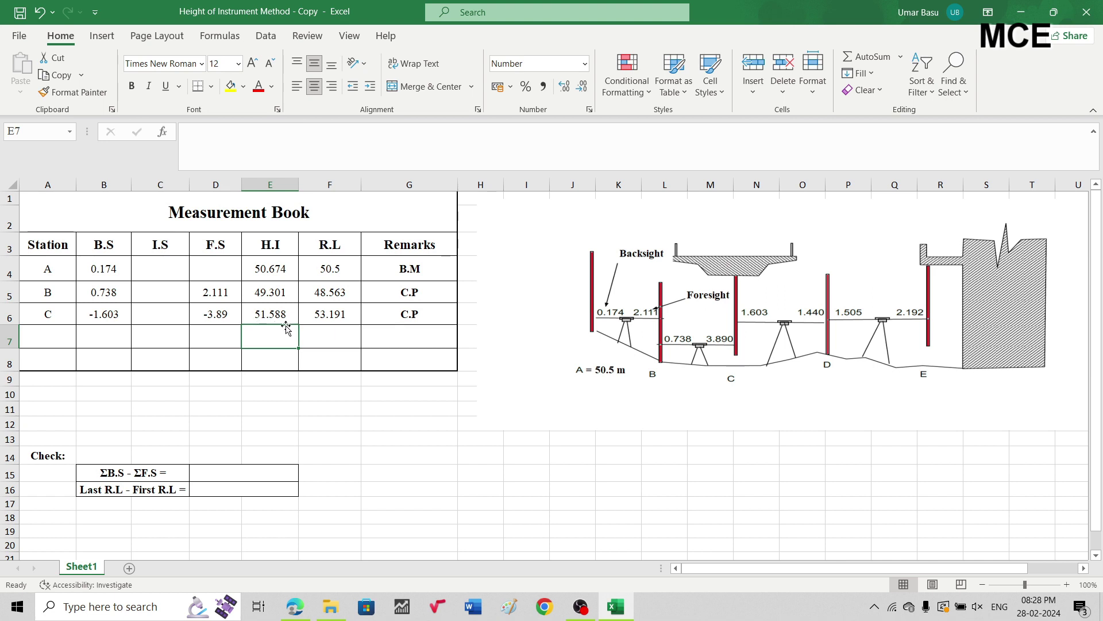
Record station D in the fourth table row with an F.S of 1.440
{"action": "left_click", "coordinate": [61, 339]}
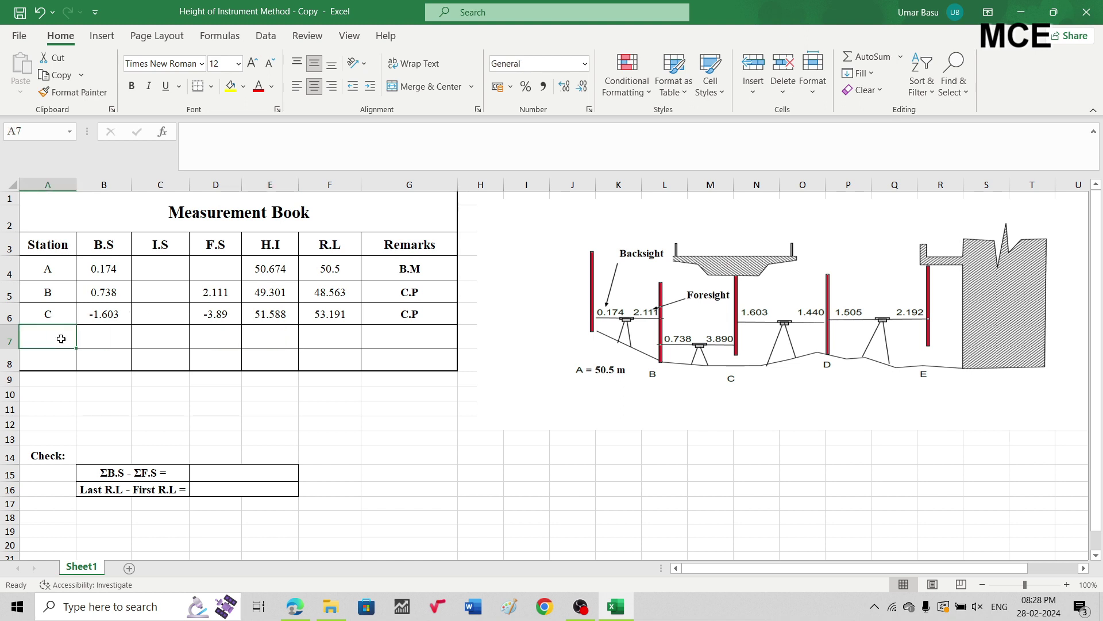
{"action": "type", "text": "D"}
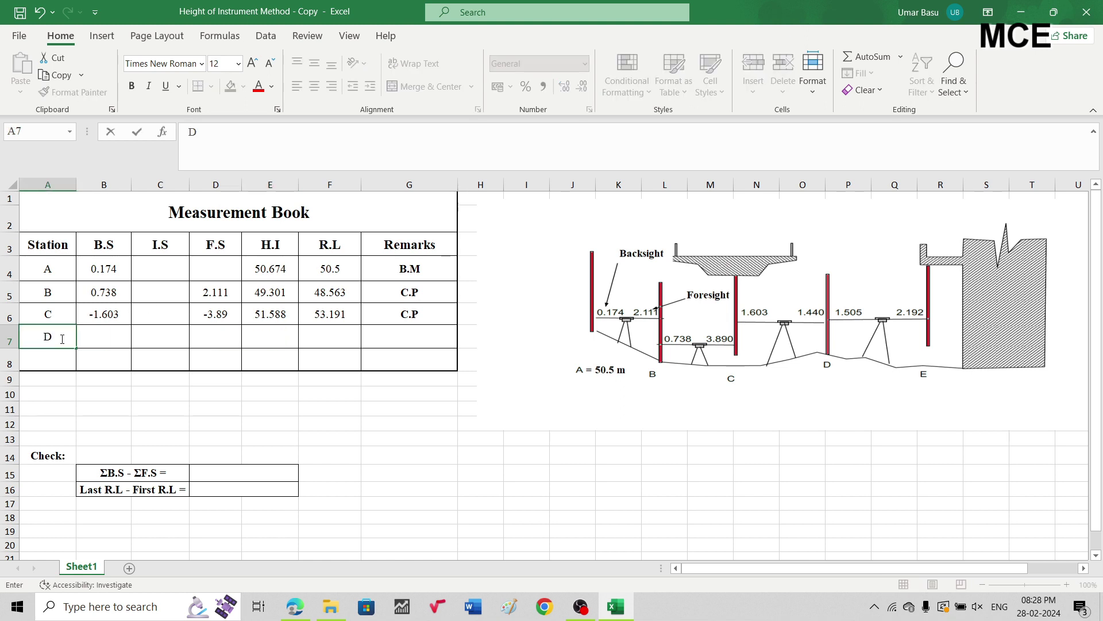
{"action": "key", "text": "Tab"}
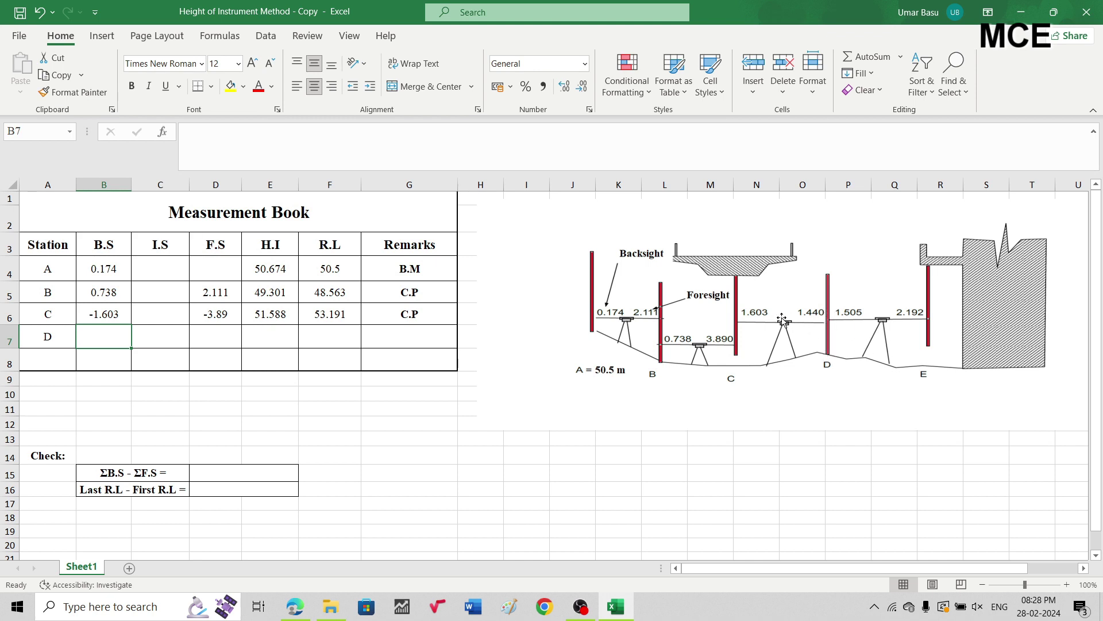
{"action": "left_click", "coordinate": [220, 335]}
{"action": "type", "text": "1"}
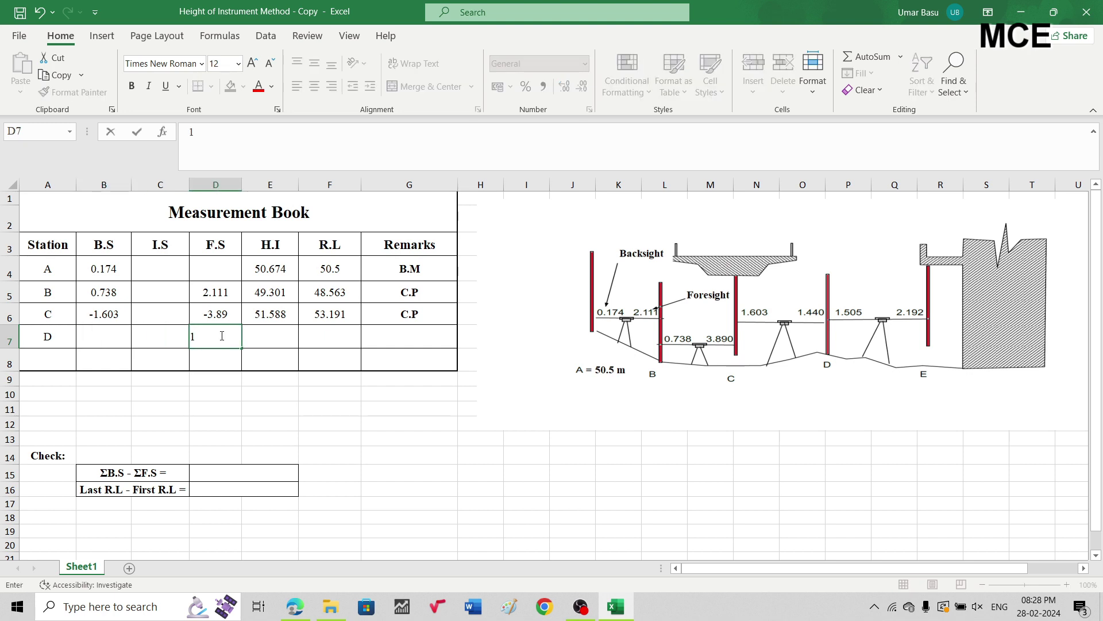
{"action": "type", "text": ".440"}
{"action": "key", "text": "Tab"}
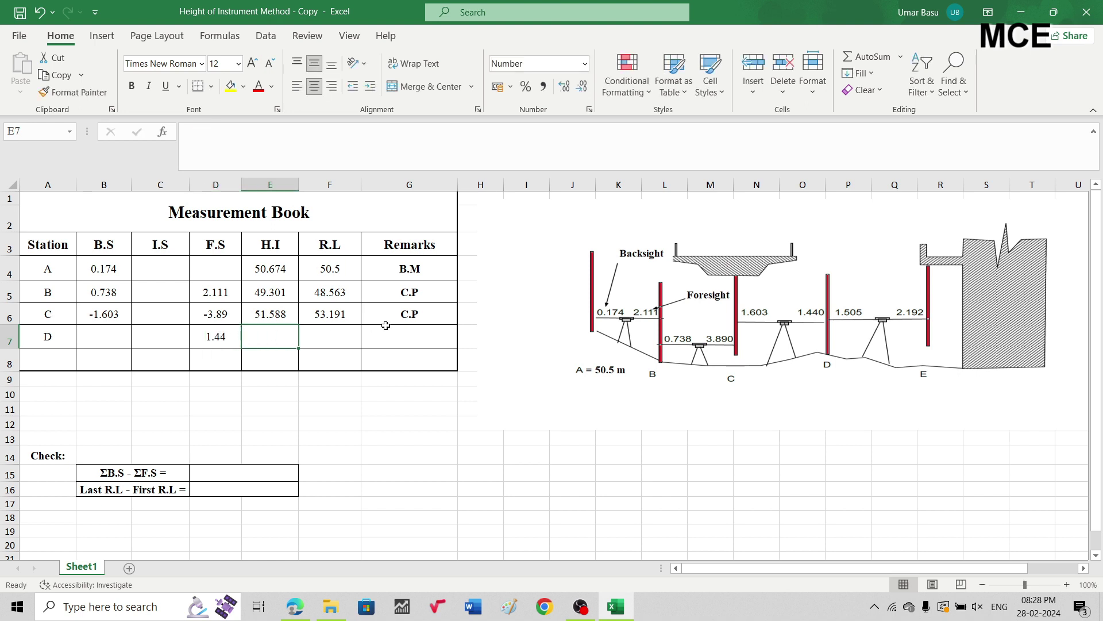
Enter C.P as the remark for station D
{"action": "left_click", "coordinate": [423, 337]}
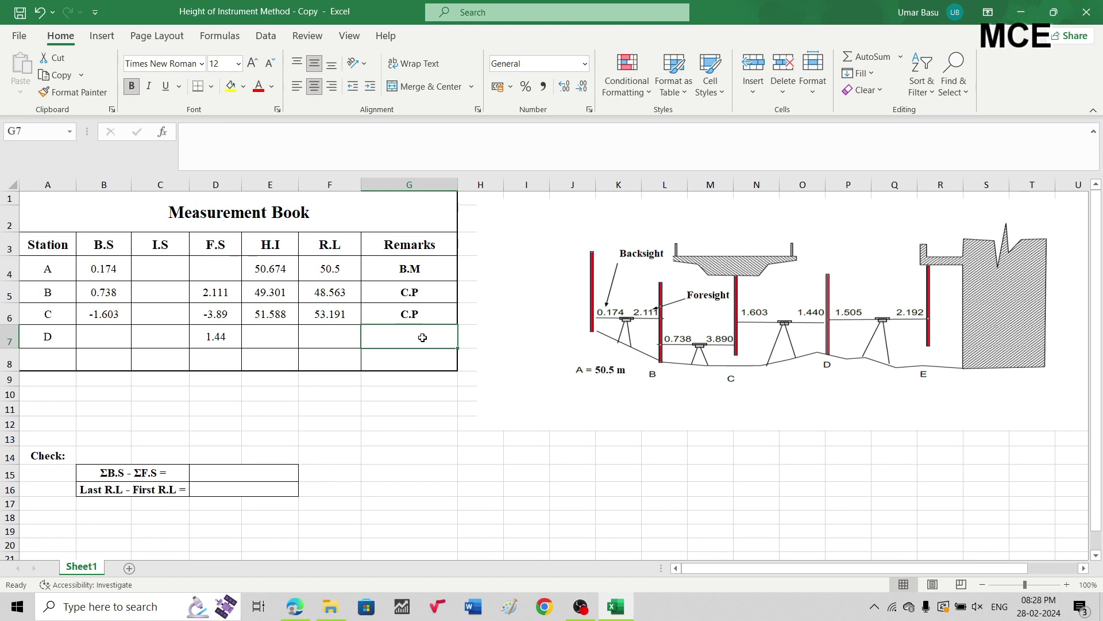
{"action": "type", "text": "C"}
{"action": "key", "text": "Return"}
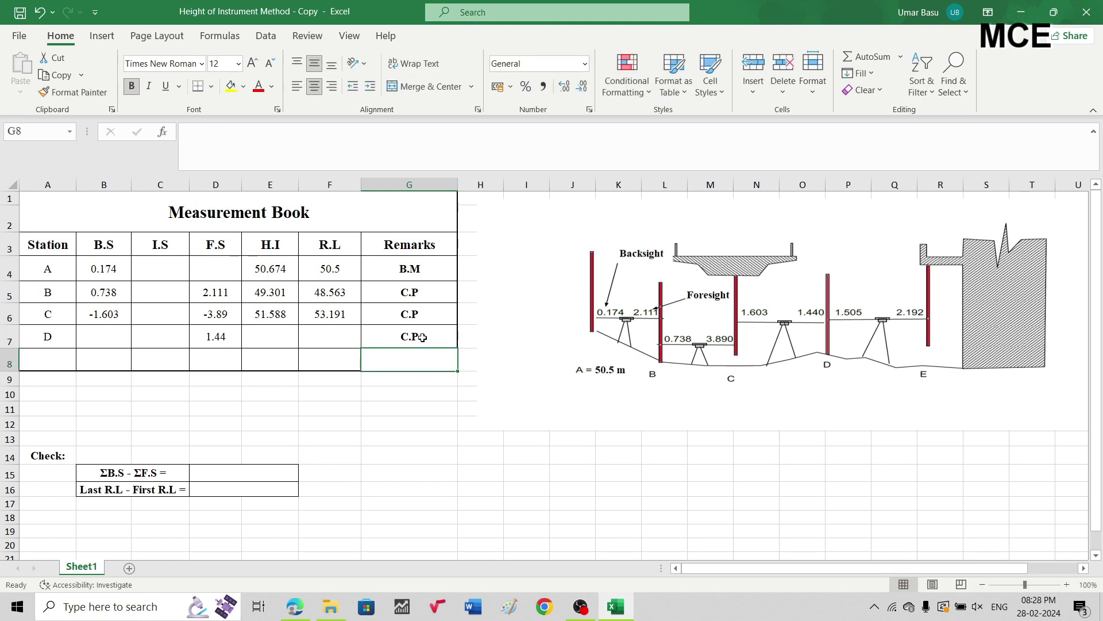
Calculate station D's R.L in F7 by subtracting its F.S from station C's H.I with the formula =E6-D7
{"action": "double_click", "coordinate": [324, 333]}
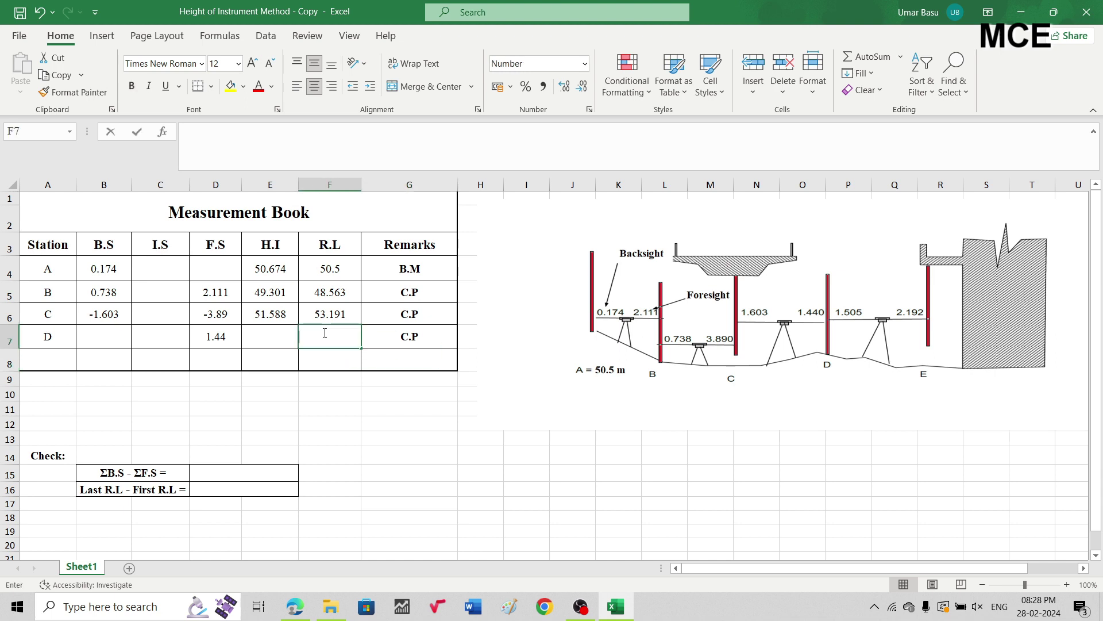
{"action": "type", "text": "="}
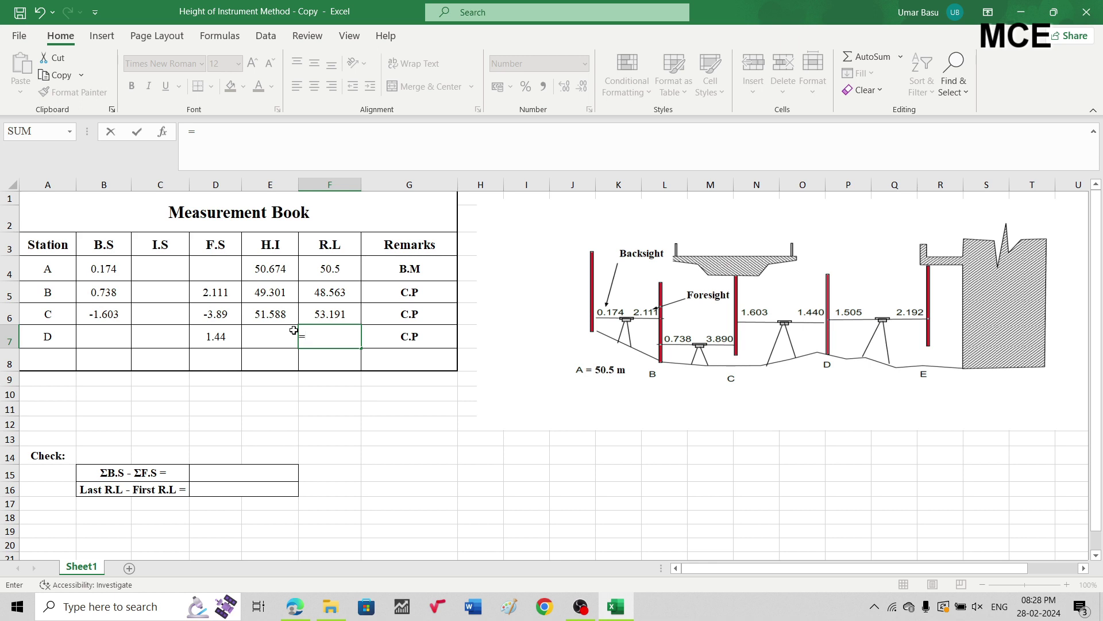
{"action": "left_click", "coordinate": [268, 317]}
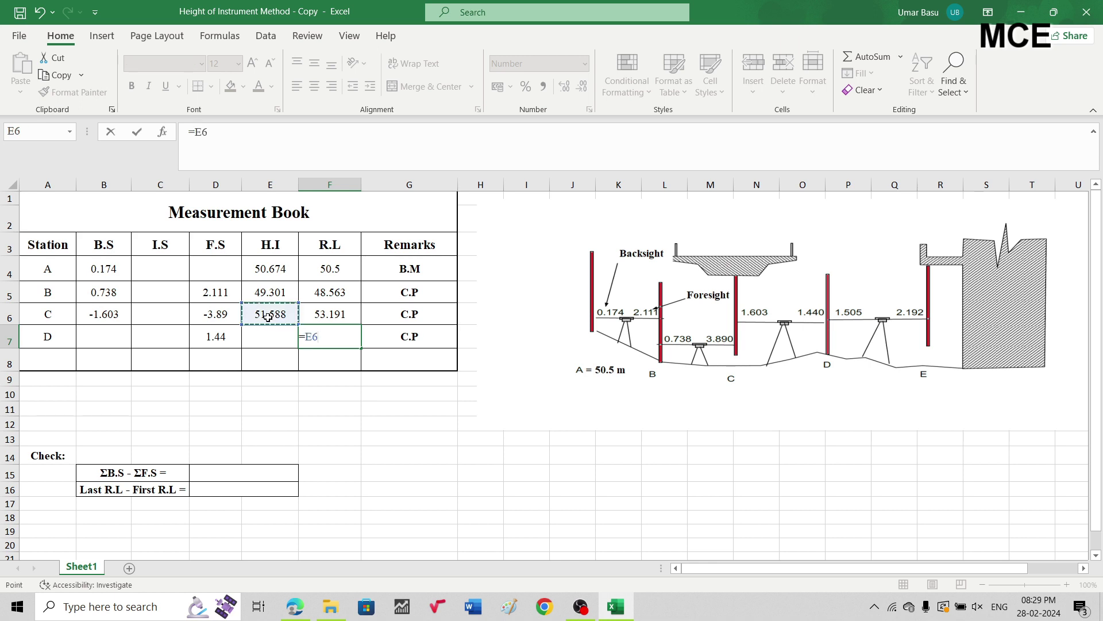
{"action": "type", "text": "-"}
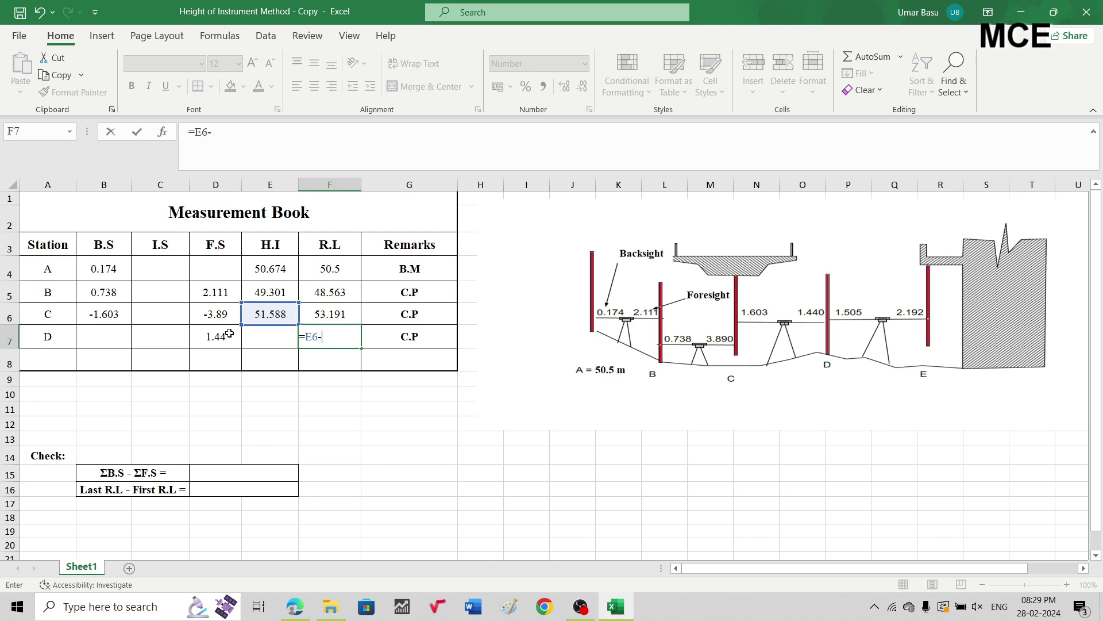
{"action": "left_click", "coordinate": [208, 345]}
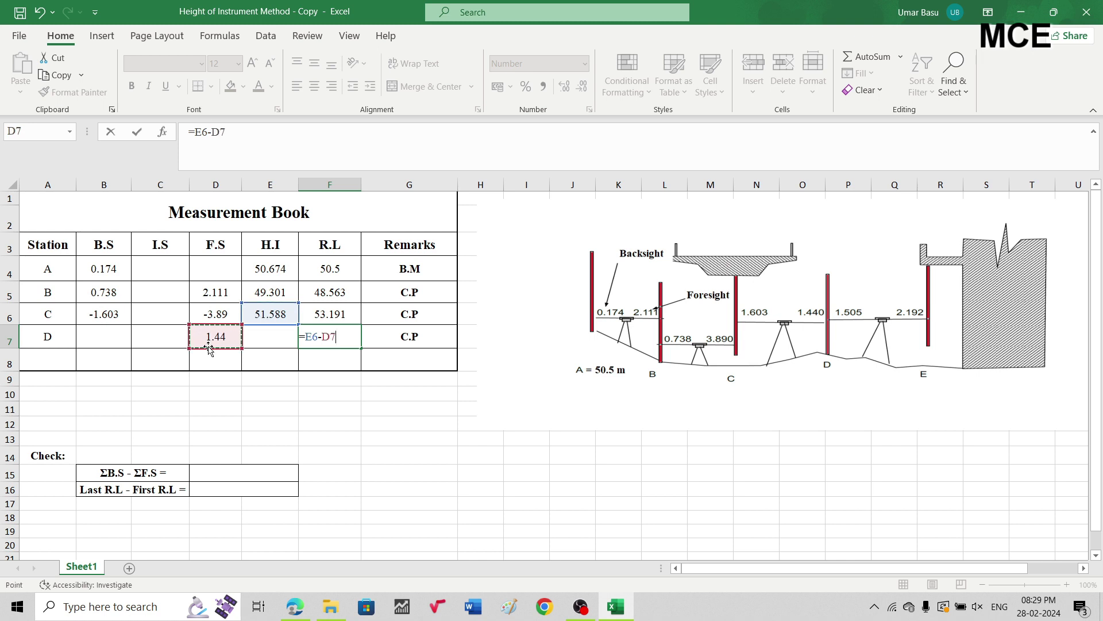
{"action": "key", "text": "Return"}
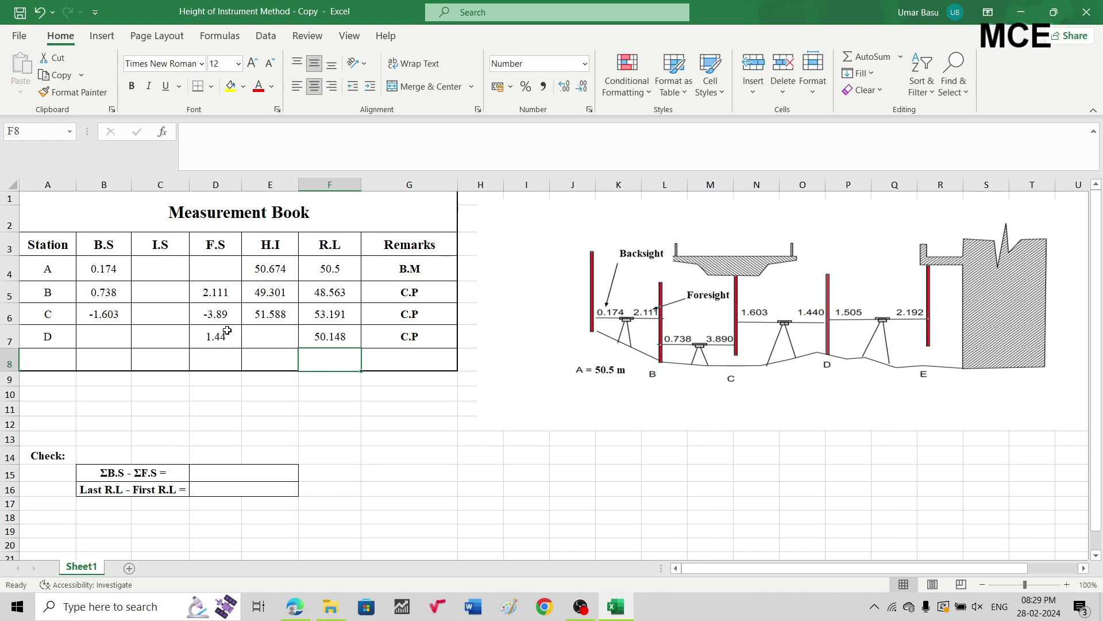
Enter 1.505 as the B.S of station D in B7
{"action": "left_click", "coordinate": [97, 337]}
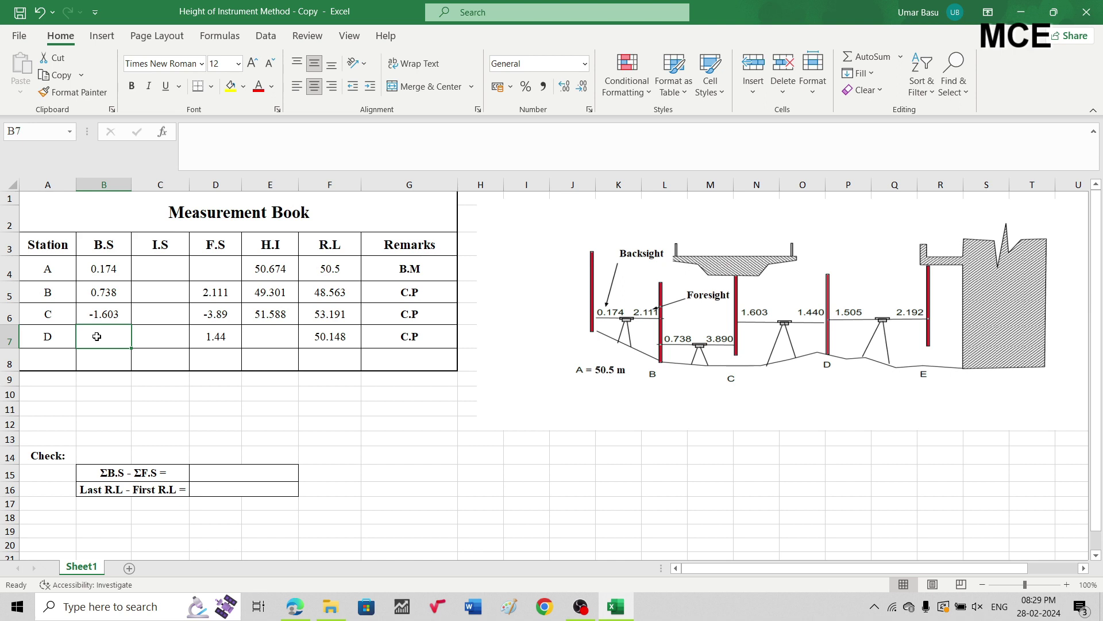
{"action": "type", "text": "1"}
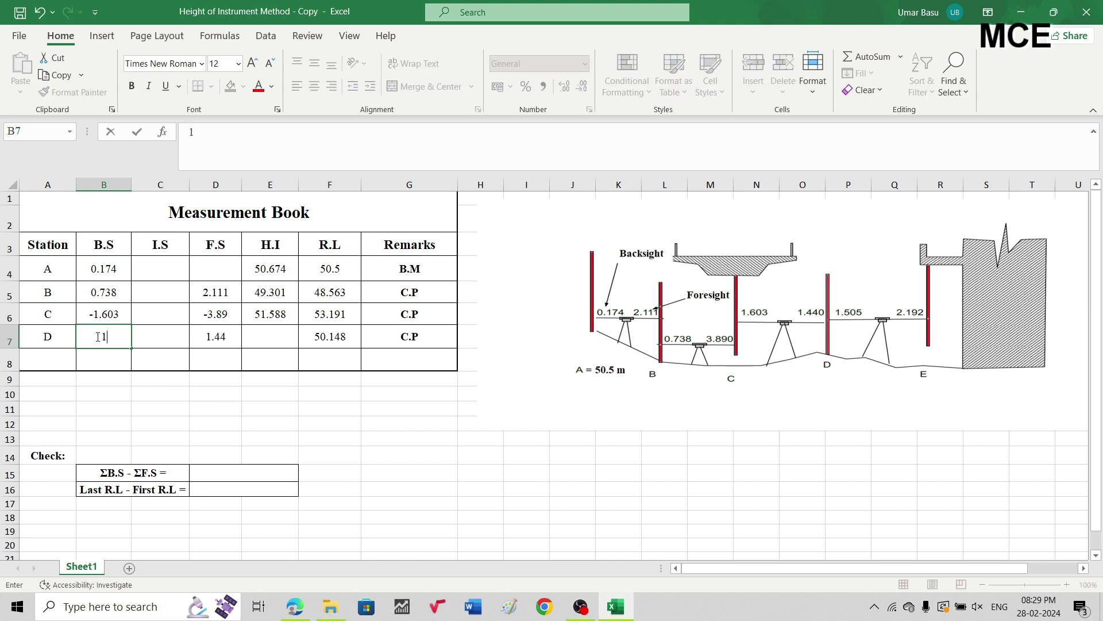
{"action": "type", "text": ".505"}
{"action": "key", "text": "Tab"}
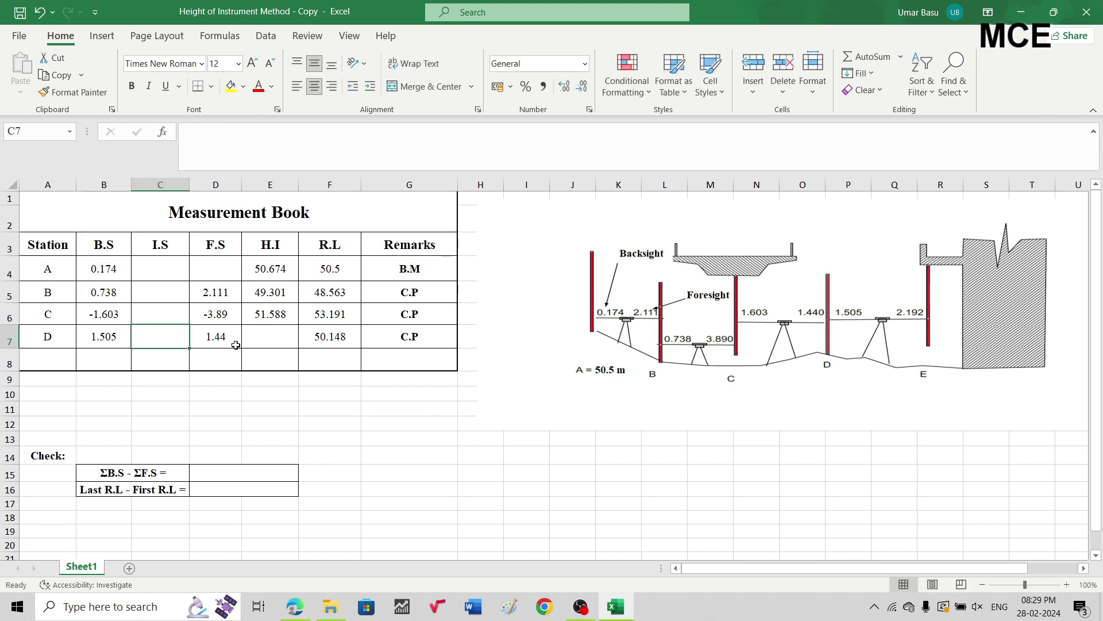
Calculate station D's H.I in E7 by adding its R.L and B.S with the formula =F7+B7
{"action": "double_click", "coordinate": [265, 336]}
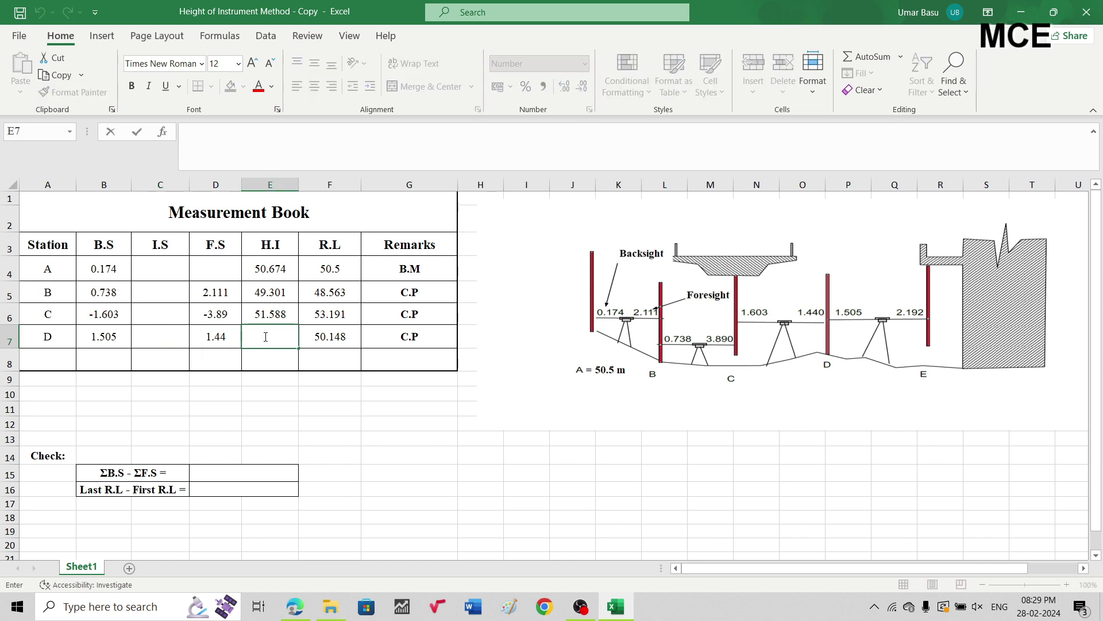
{"action": "type", "text": "="}
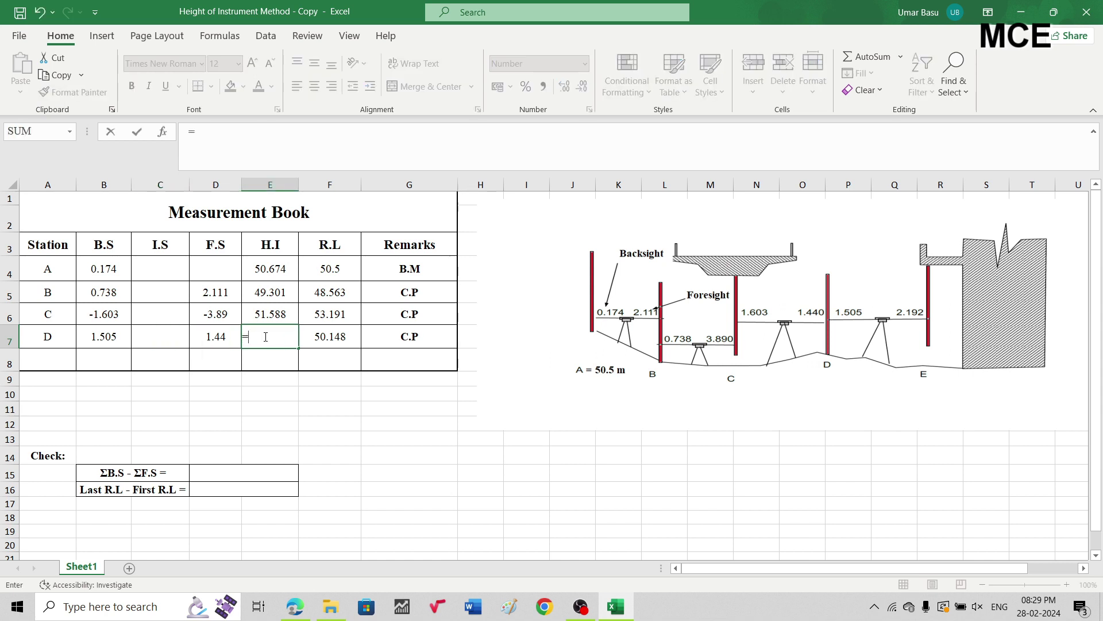
{"action": "left_click", "coordinate": [334, 336]}
{"action": "type", "text": "+"}
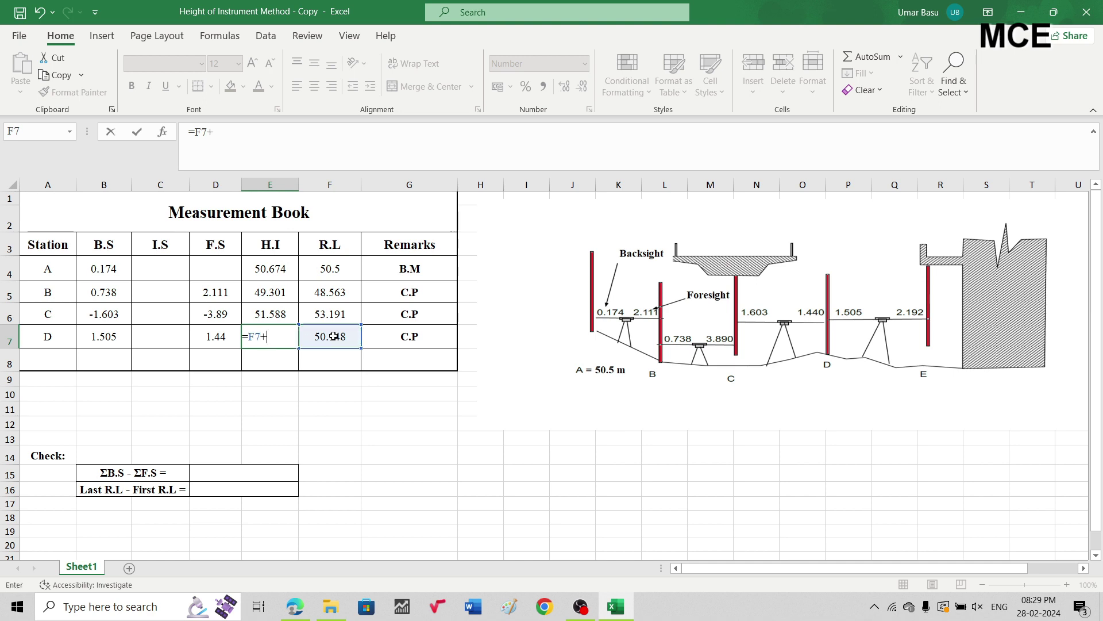
{"action": "left_click", "coordinate": [100, 345]}
{"action": "key", "text": "Return"}
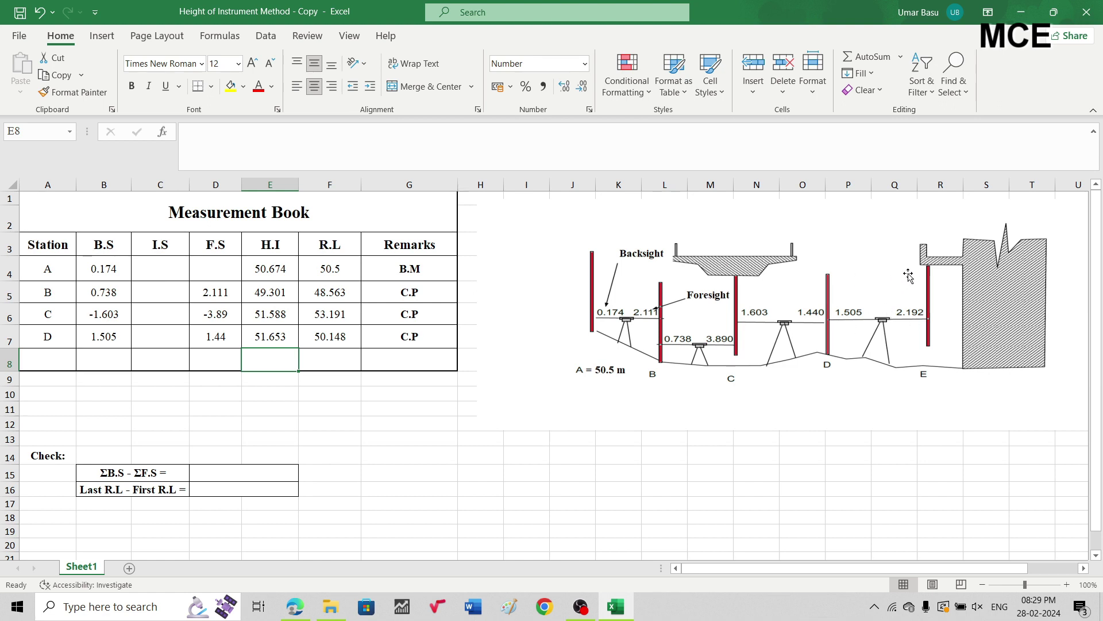
Record station E in the last table row with an F.S of -2.192
{"action": "left_click", "coordinate": [225, 361]}
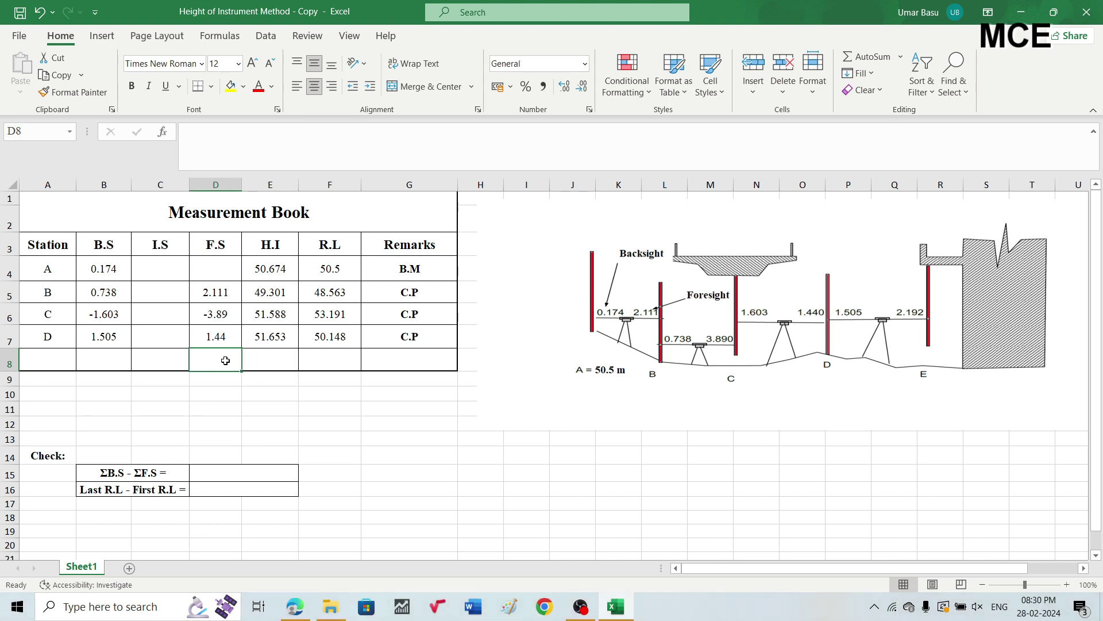
{"action": "type", "text": "-2.192"}
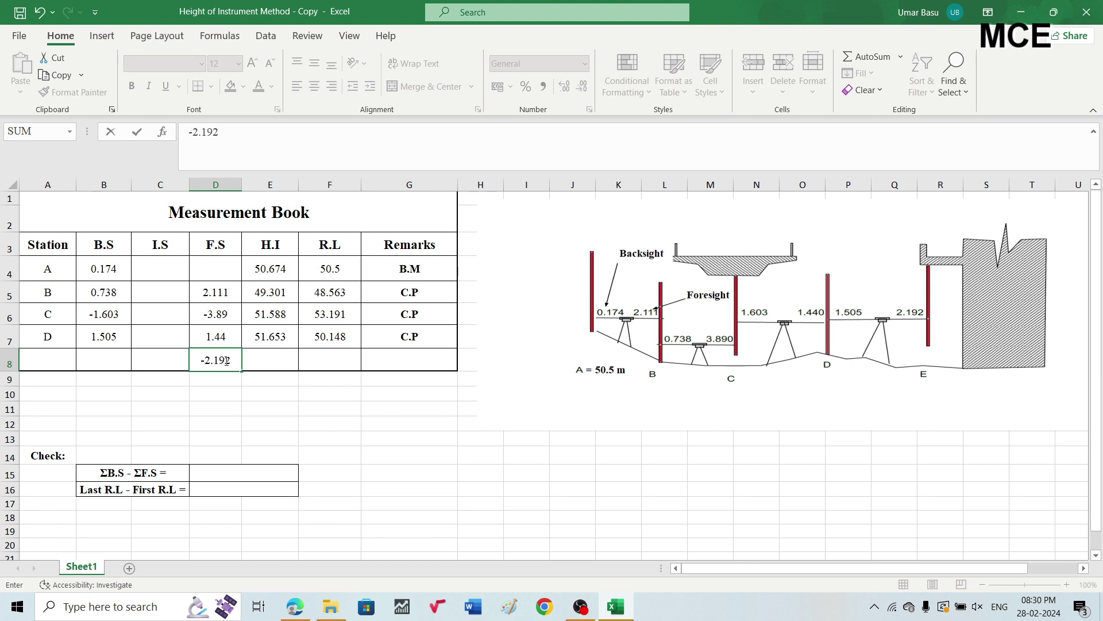
{"action": "key", "text": "Return"}
{"action": "left_click", "coordinate": [54, 360]}
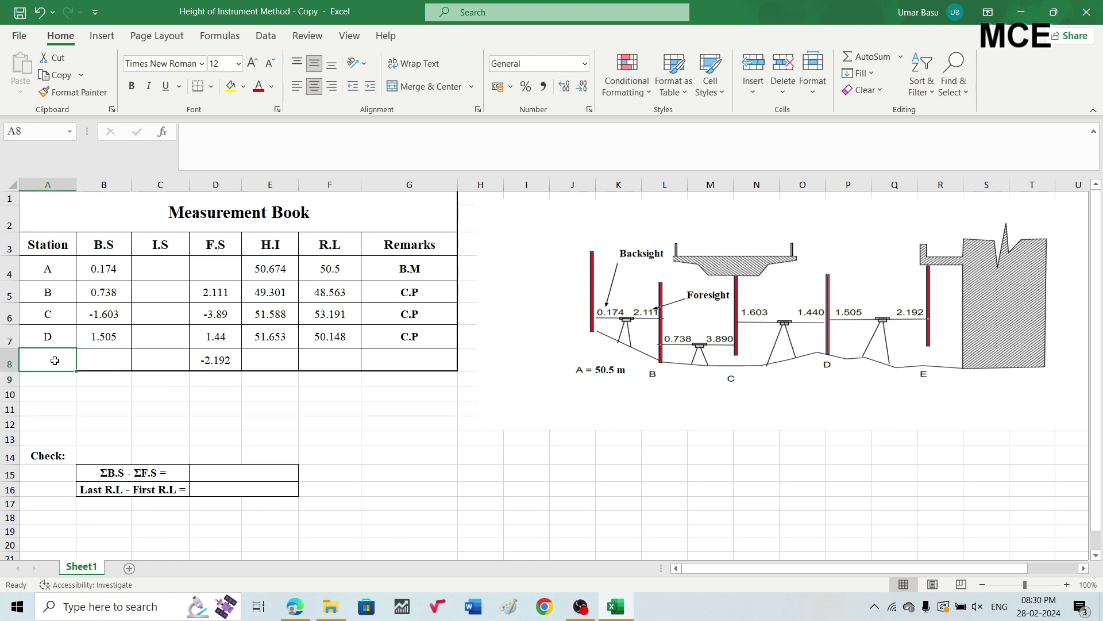
{"action": "type", "text": "E"}
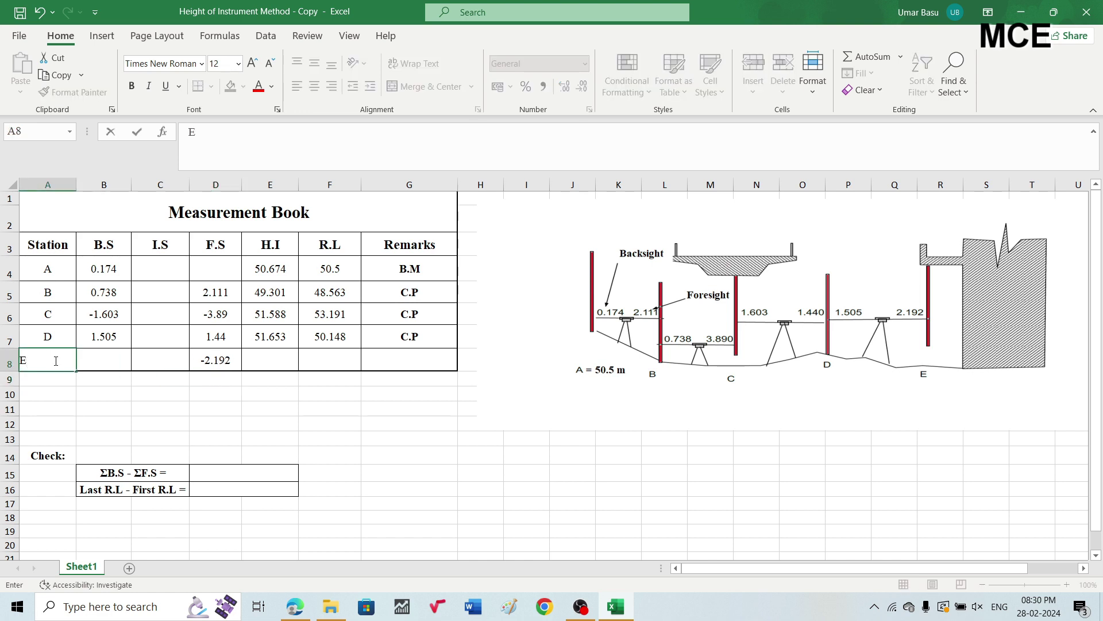
{"action": "left_click", "coordinate": [248, 407]}
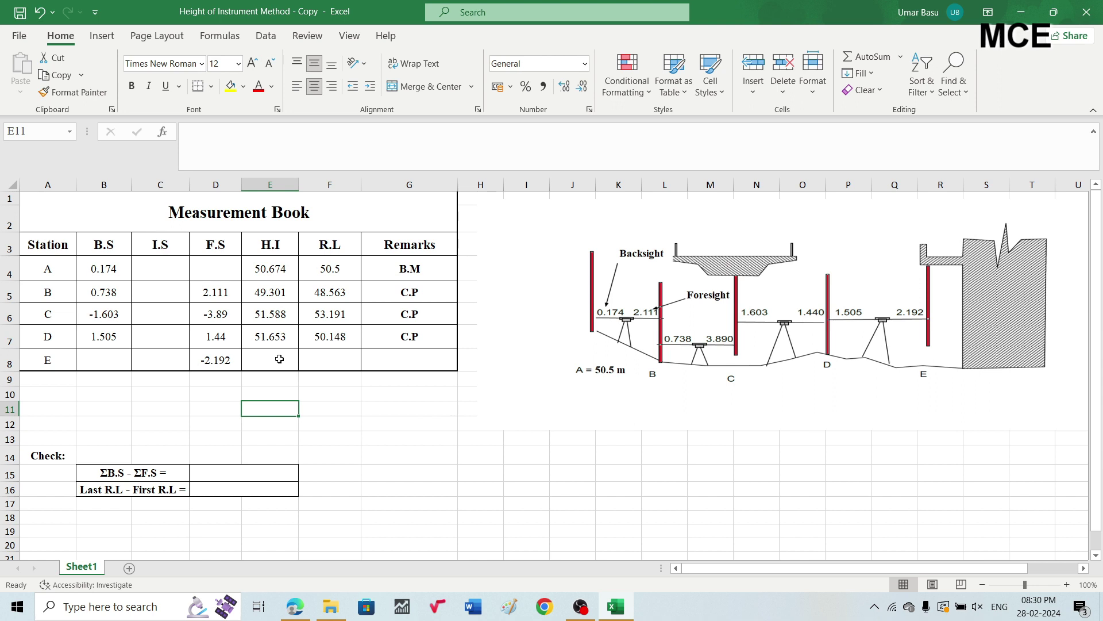
Calculate station E's R.L in F8 by subtracting its F.S from station D's H.I with the formula =E7-D8
{"action": "left_click", "coordinate": [336, 354]}
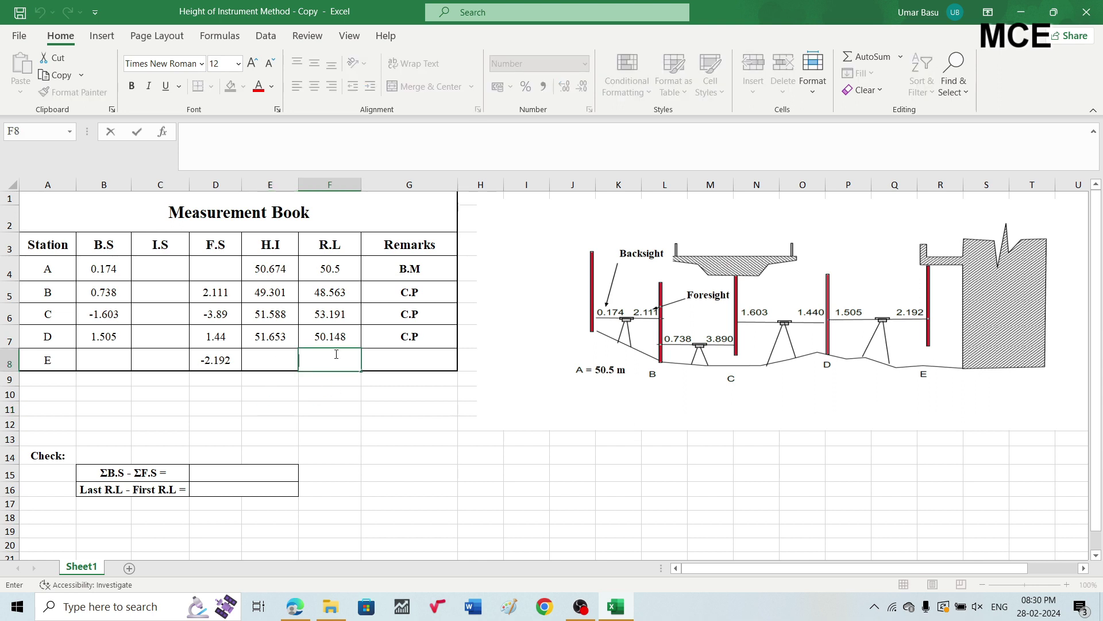
{"action": "type", "text": "="}
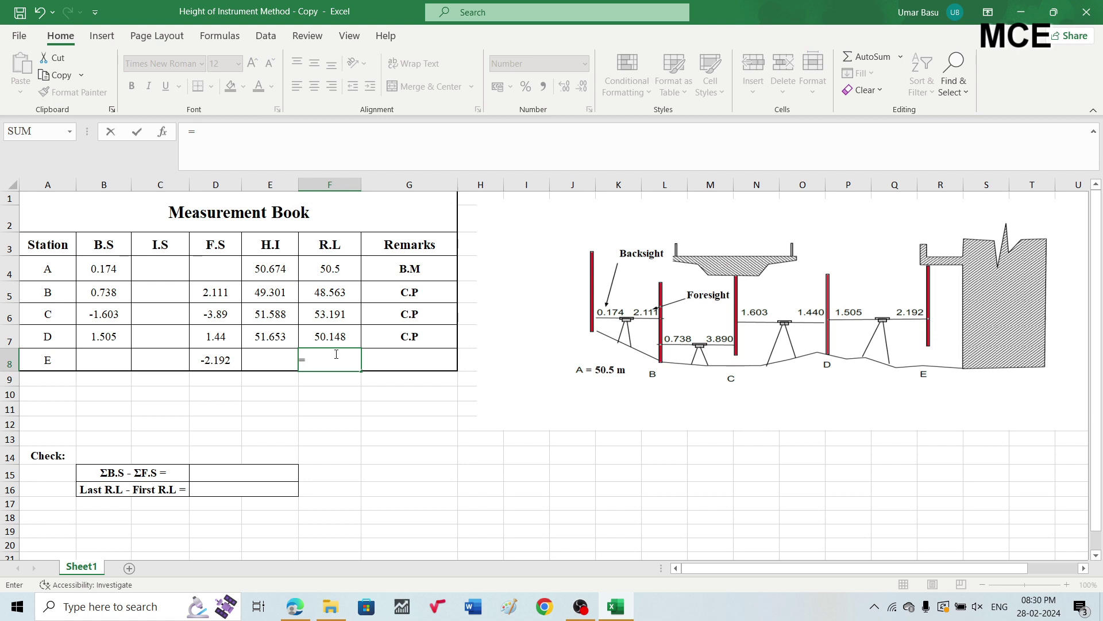
{"action": "left_click", "coordinate": [263, 342]}
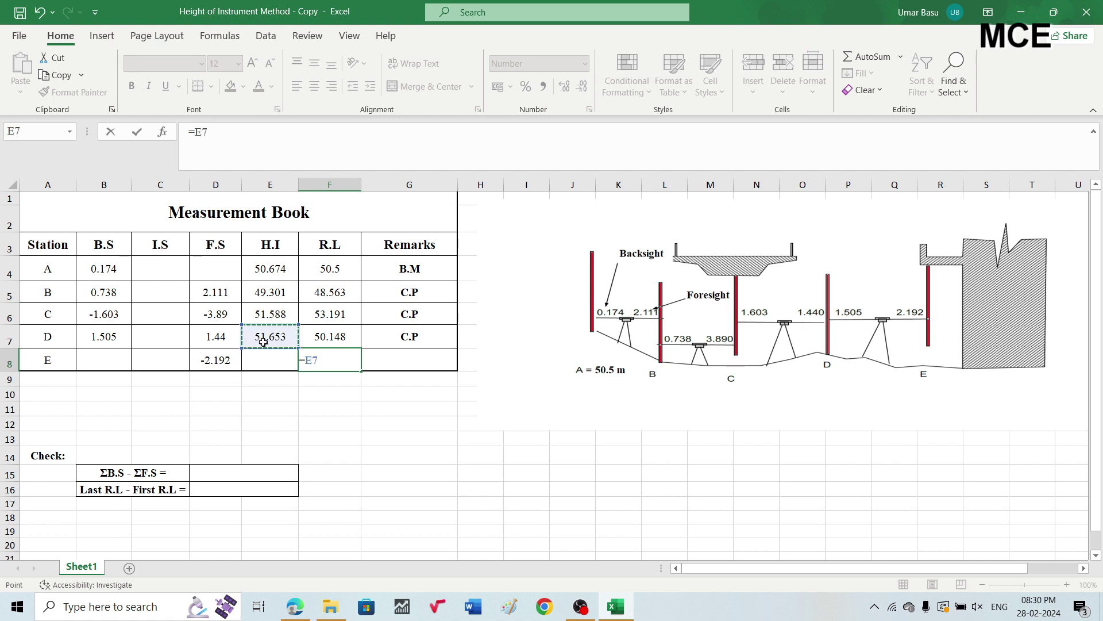
{"action": "type", "text": "-"}
{"action": "left_click", "coordinate": [216, 363]}
{"action": "key", "text": "Return"}
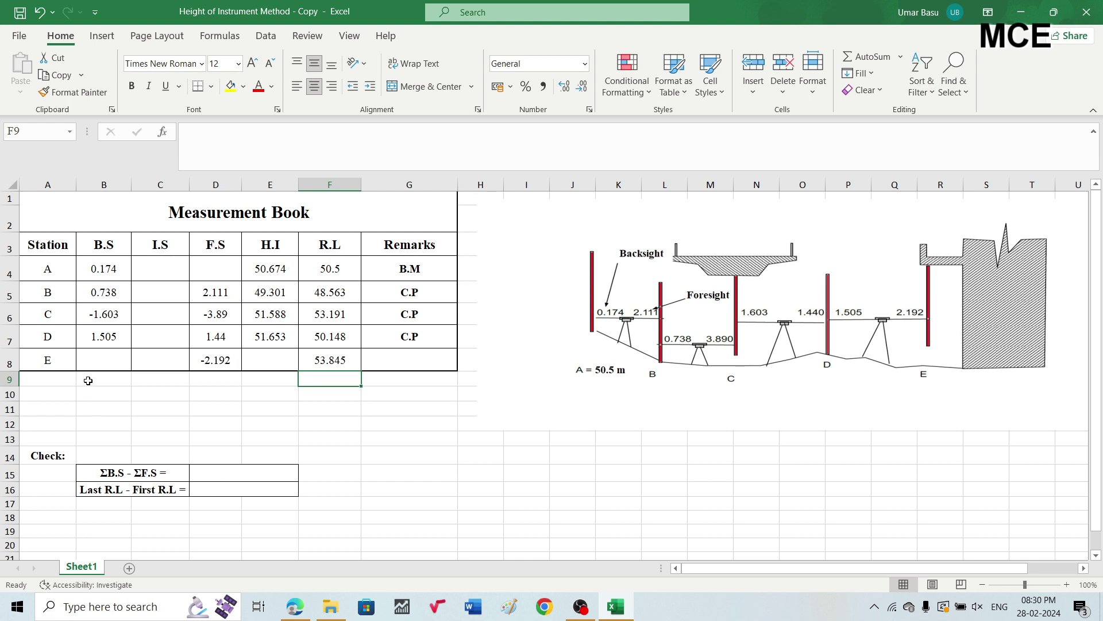
Label the row below the table as Sum in A9
{"action": "left_click", "coordinate": [55, 378]}
{"action": "type", "text": "S"}
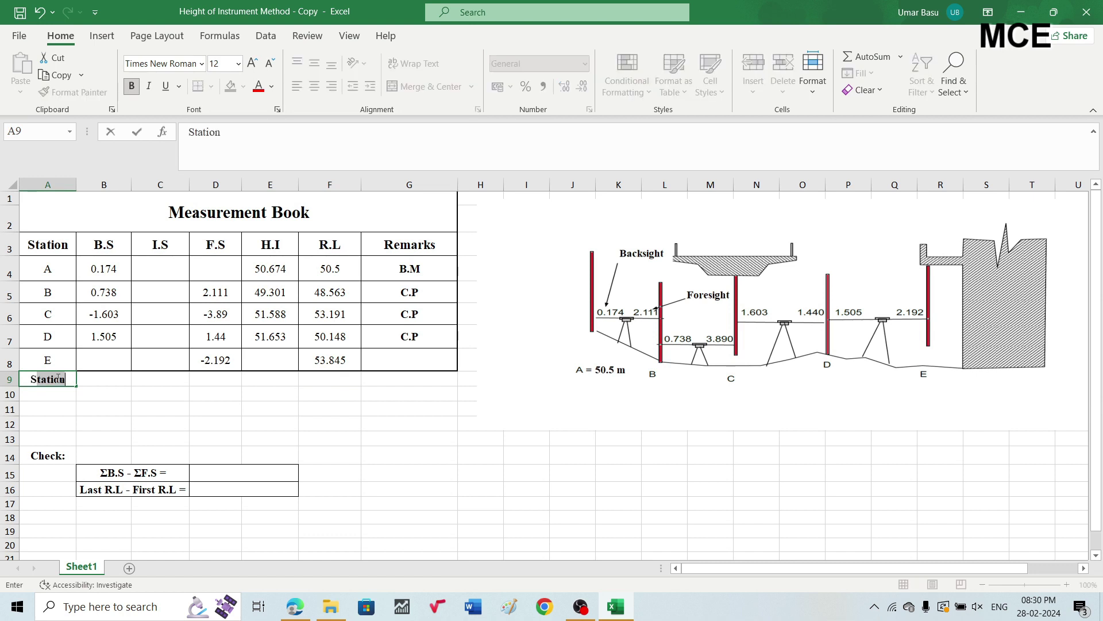
{"action": "type", "text": "um"}
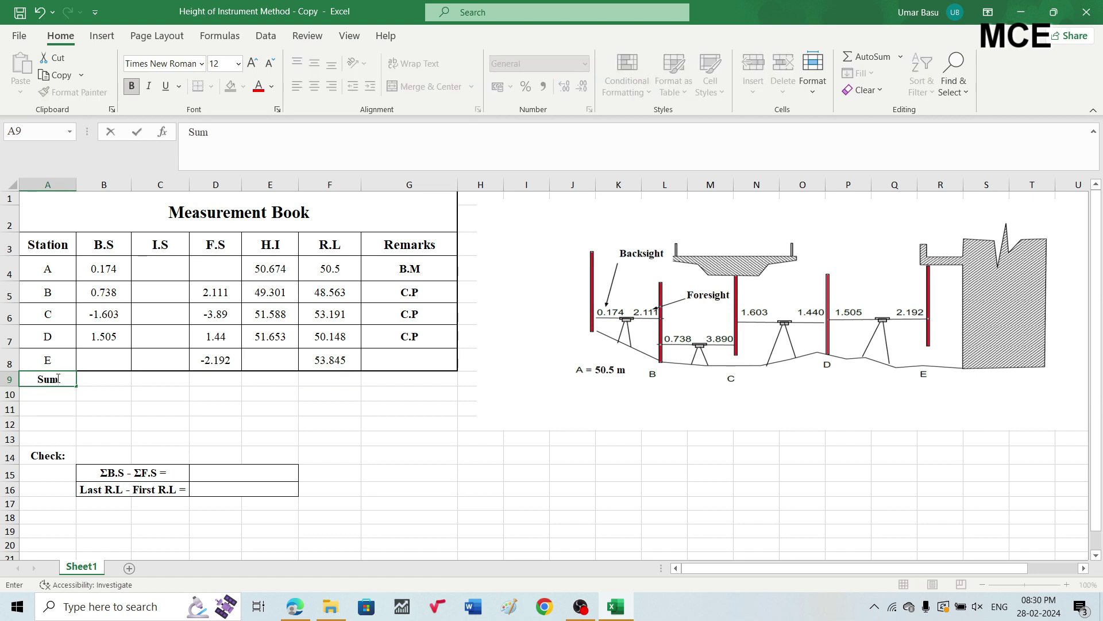
Total the B.S column in B9 with the formula =sum(B4:B8)
{"action": "left_click", "coordinate": [96, 377]}
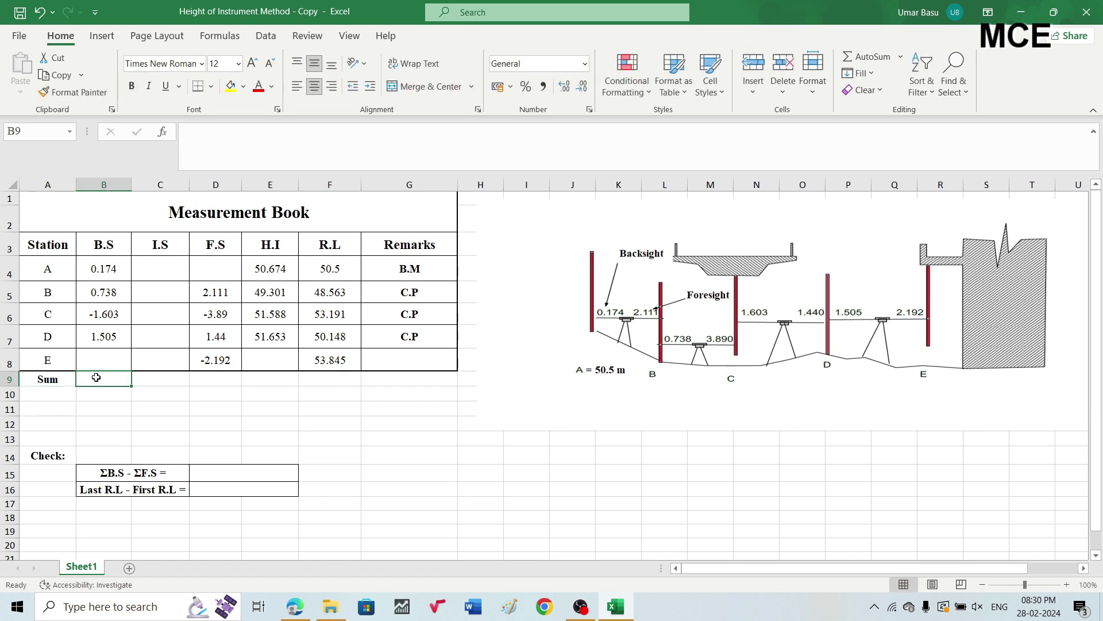
{"action": "type", "text": "="}
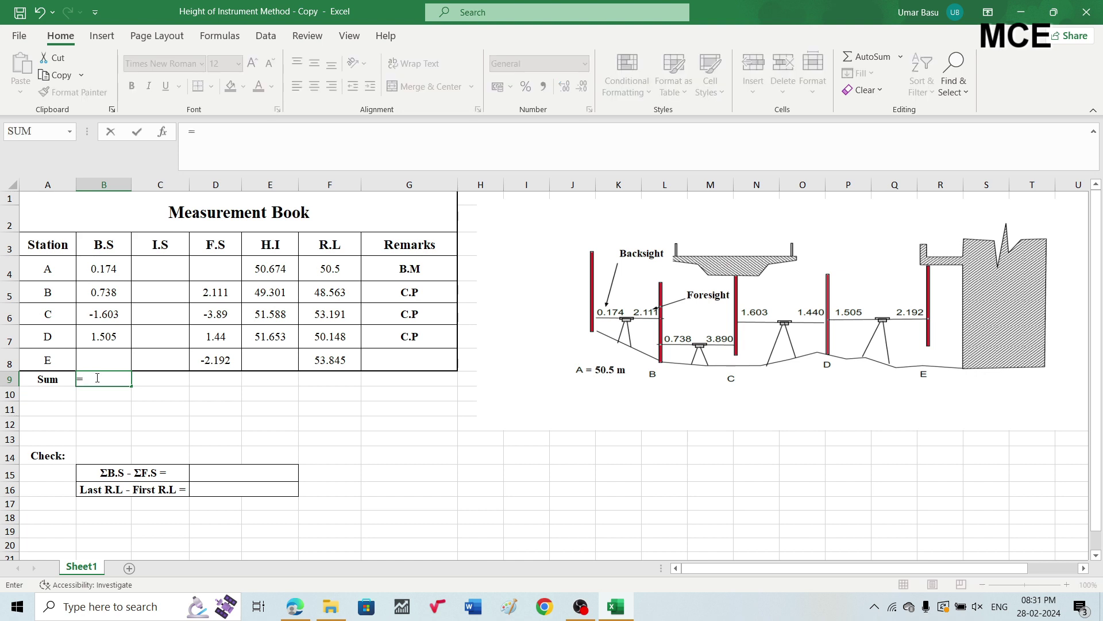
{"action": "type", "text": "sum"}
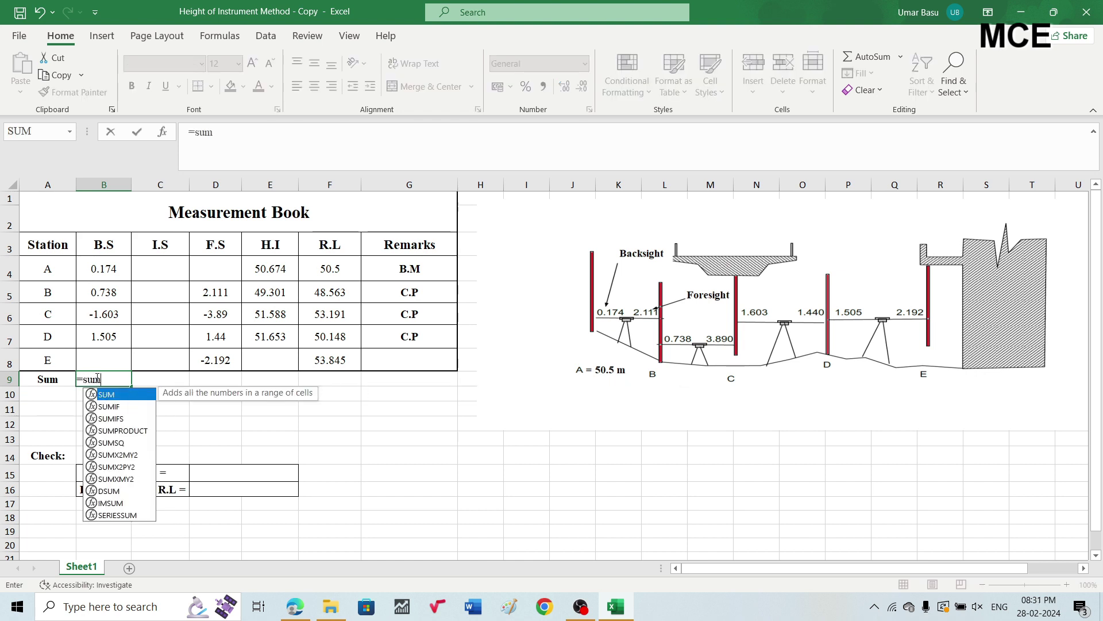
{"action": "type", "text": "("}
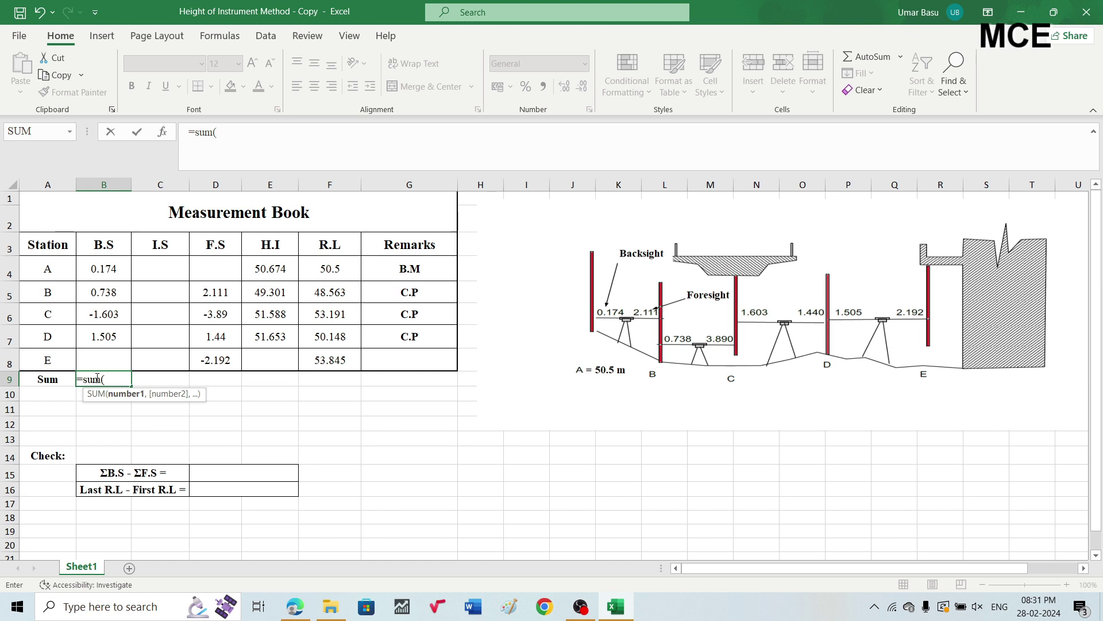
{"action": "left_click_drag", "start_coordinate": [91, 262], "coordinate": [112, 347]}
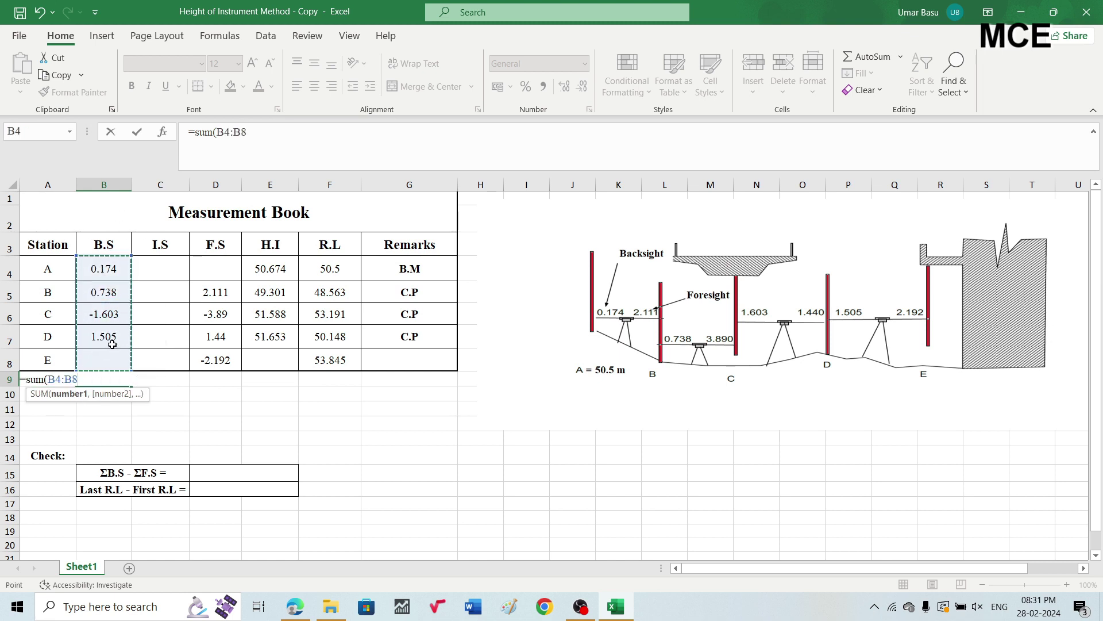
{"action": "type", "text": ")"}
{"action": "key", "text": "Return"}
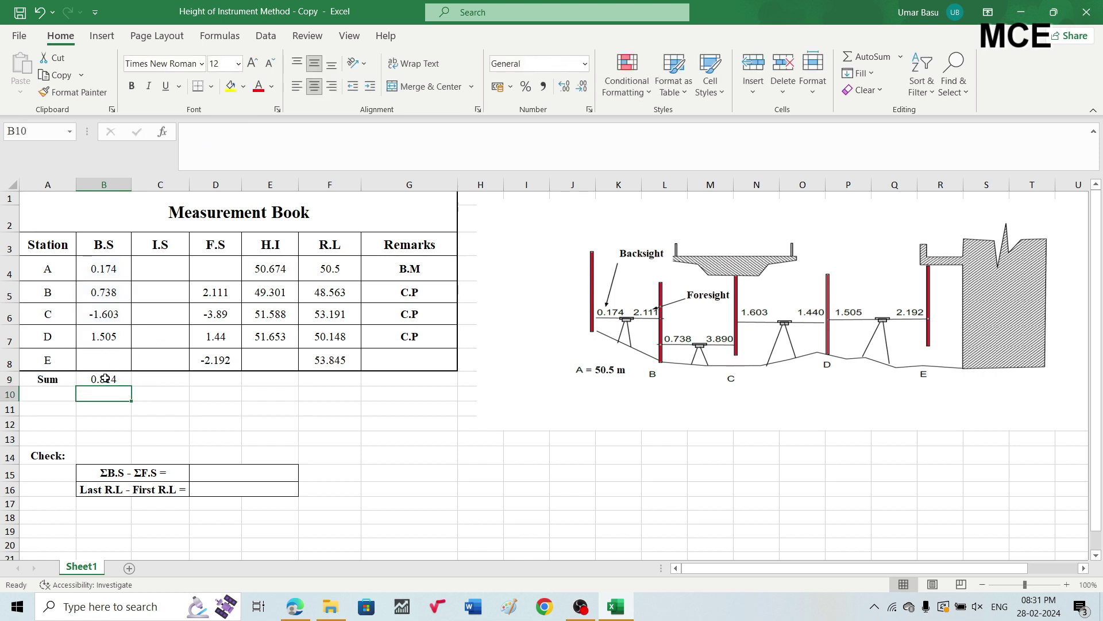
Total the F.S column in D9 with the formula =sum(D5:D8)
{"action": "left_click", "coordinate": [211, 381]}
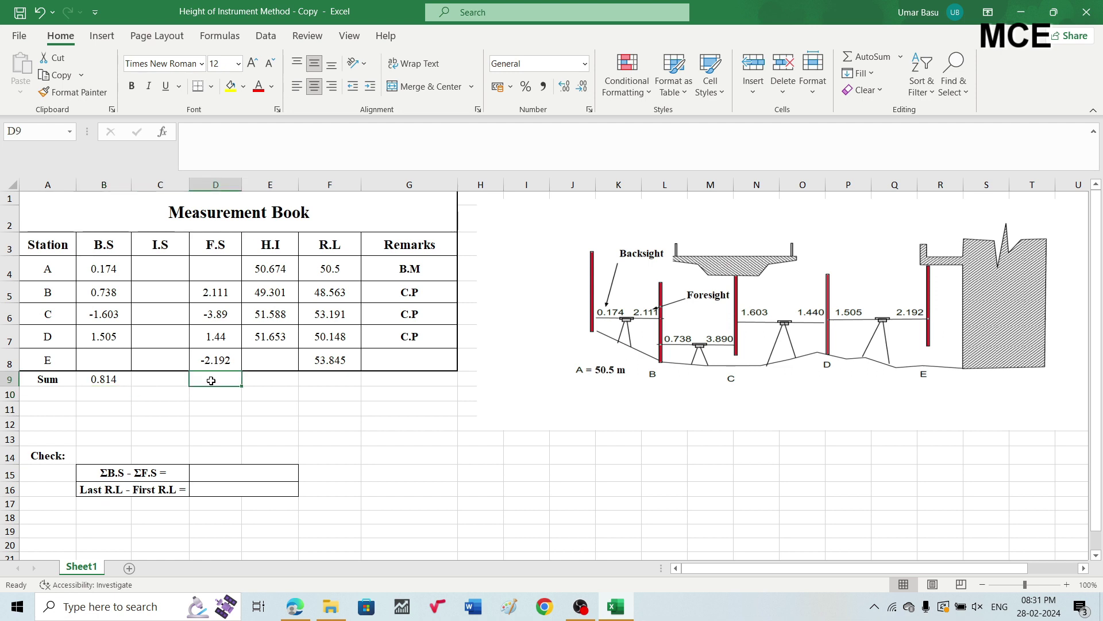
{"action": "type", "text": "=sum("}
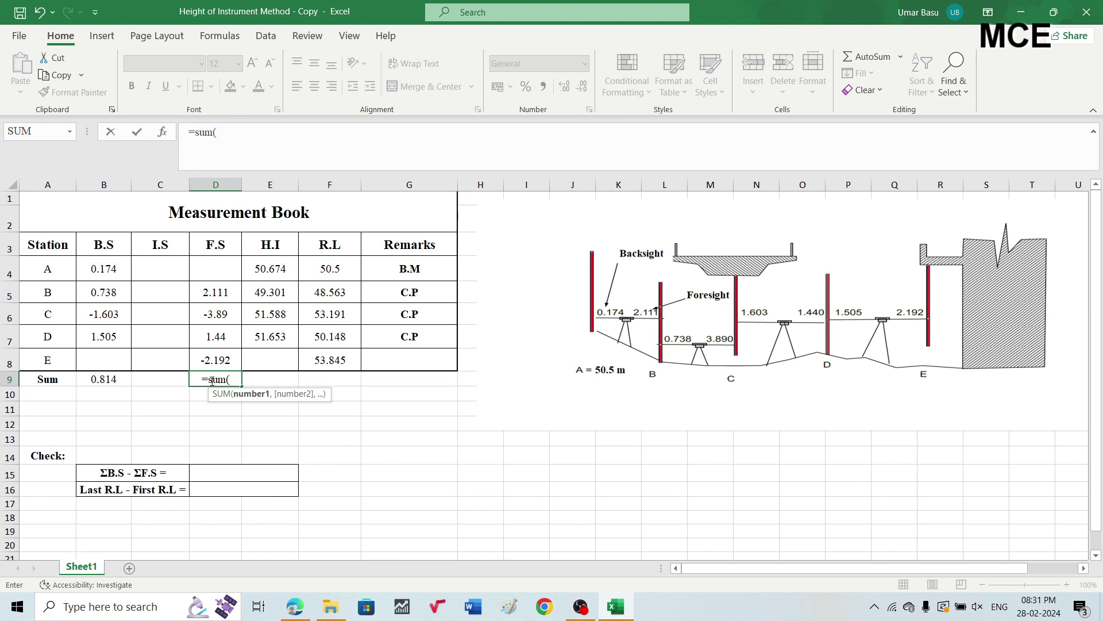
{"action": "left_click_drag", "start_coordinate": [214, 292], "coordinate": [216, 360]}
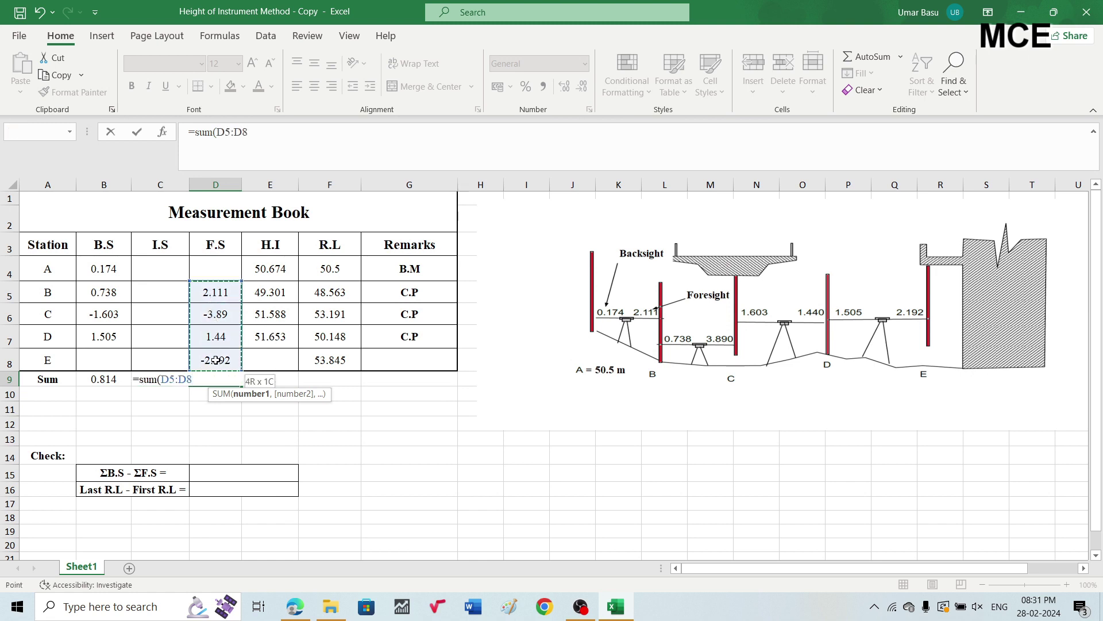
{"action": "type", "text": ")"}
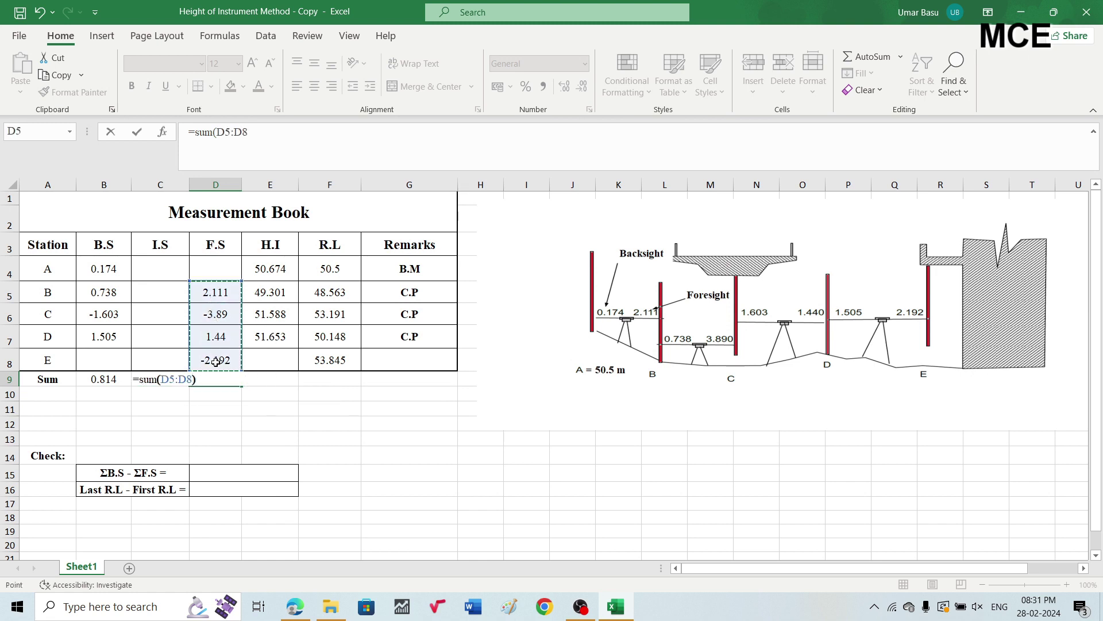
{"action": "key", "text": "Return"}
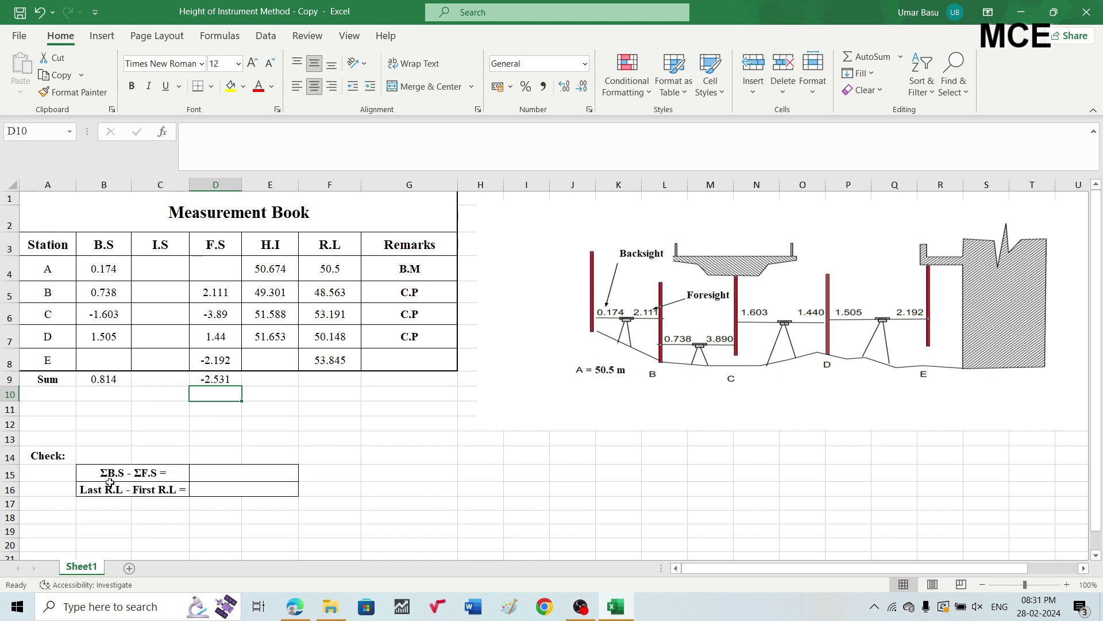
Calculate the ΣB.S - ΣF.S check in D15 by subtracting the F.S sum from the B.S sum with the formula =B9-D9
{"action": "left_click", "coordinate": [210, 471]}
{"action": "double_click", "coordinate": [211, 473]}
{"action": "type", "text": "="}
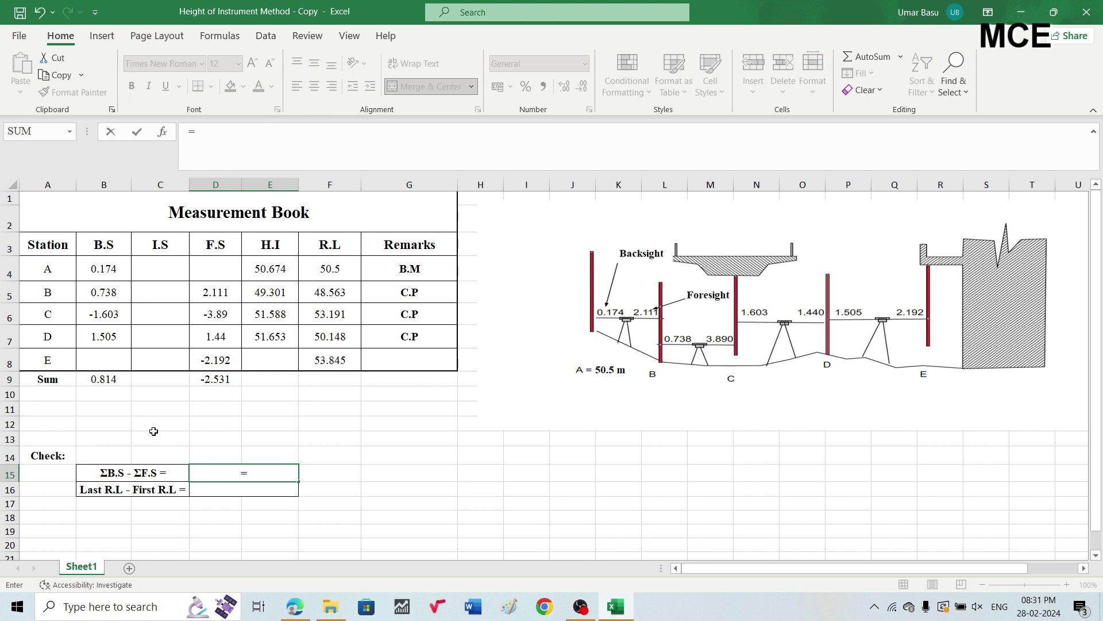
{"action": "left_click", "coordinate": [94, 380]}
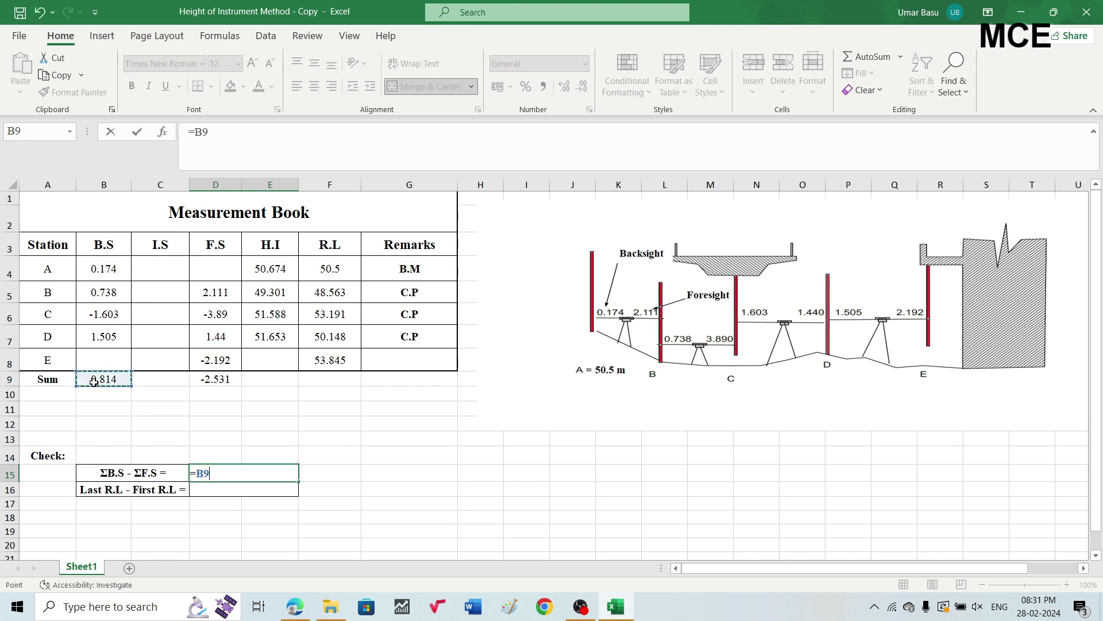
{"action": "type", "text": "-"}
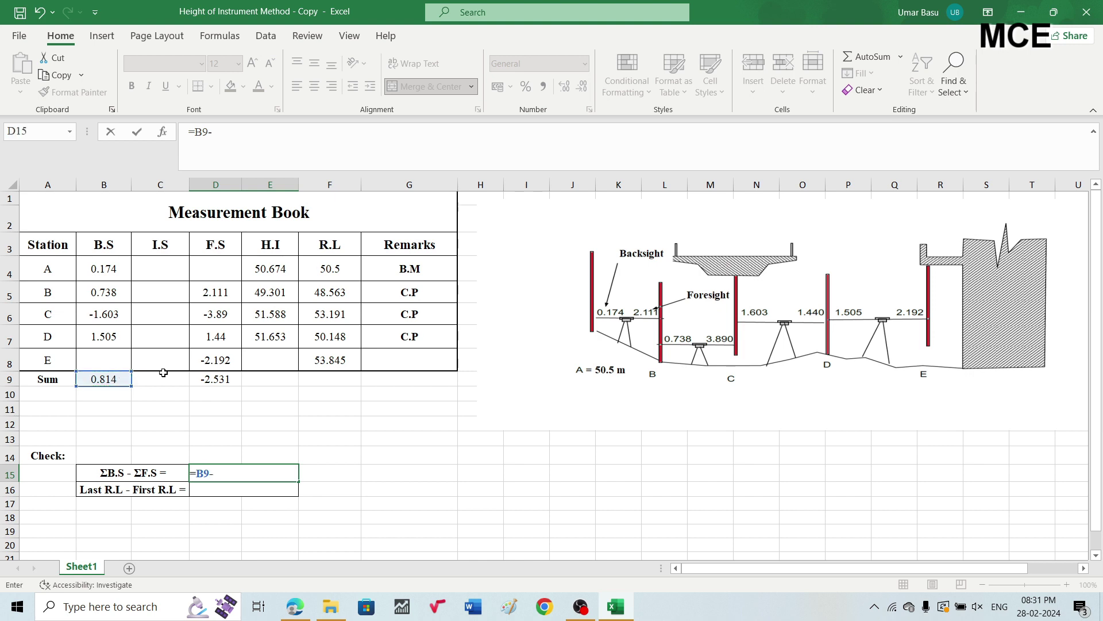
{"action": "left_click", "coordinate": [211, 380]}
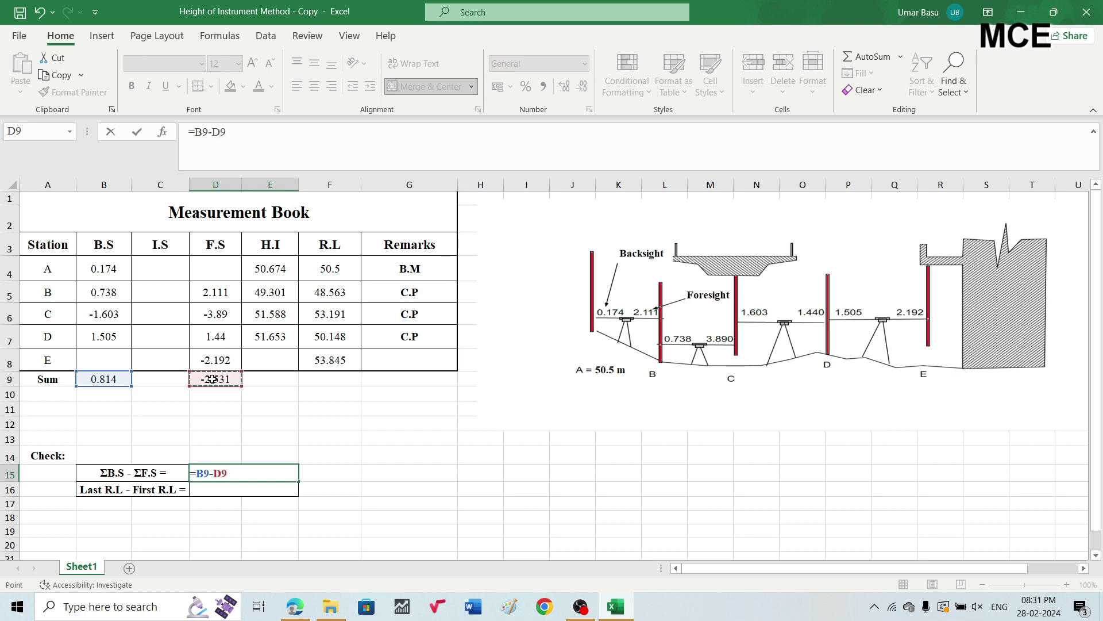
{"action": "key", "text": "Return"}
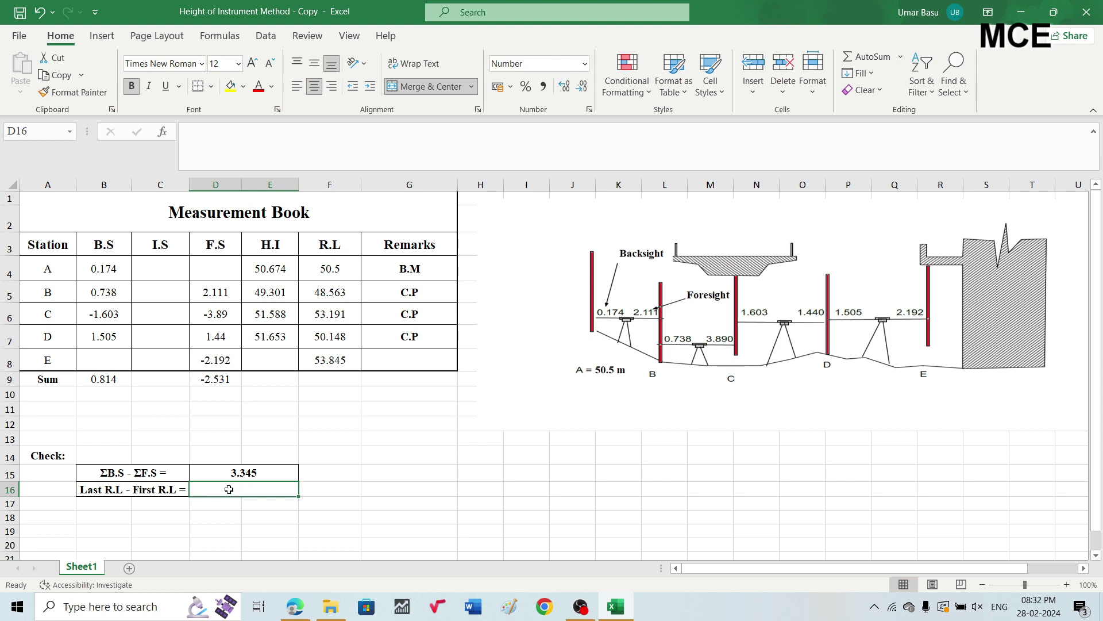
Calculate the Last R.L - First R.L check in D16 by subtracting station A's R.L from station E's with the formula =F8-F4
{"action": "type", "text": "="}
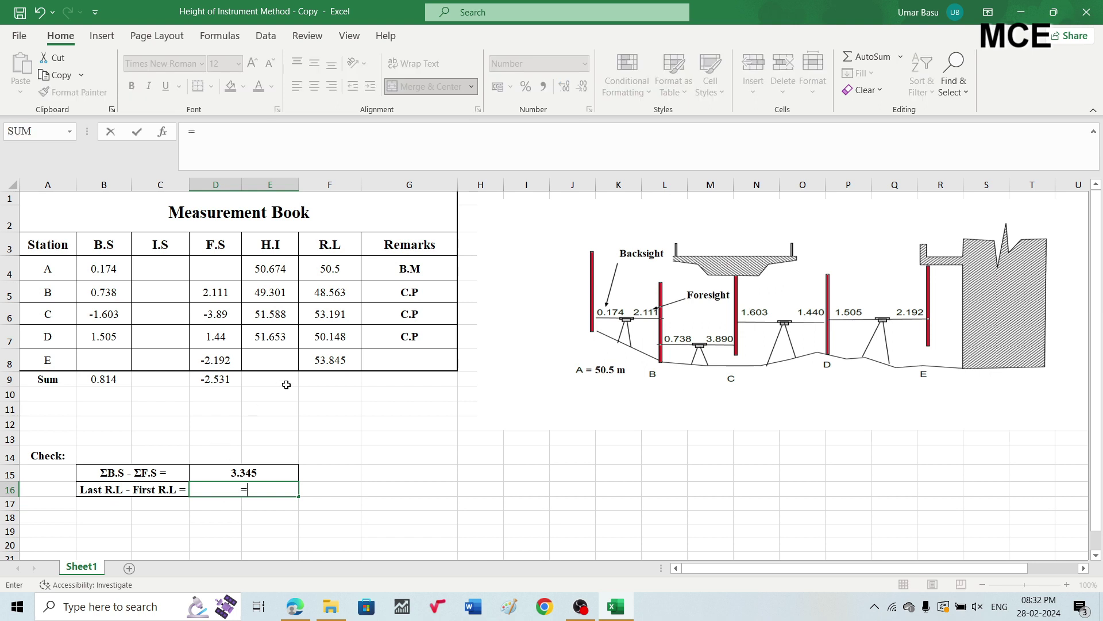
{"action": "left_click", "coordinate": [332, 363]}
{"action": "type", "text": "-"}
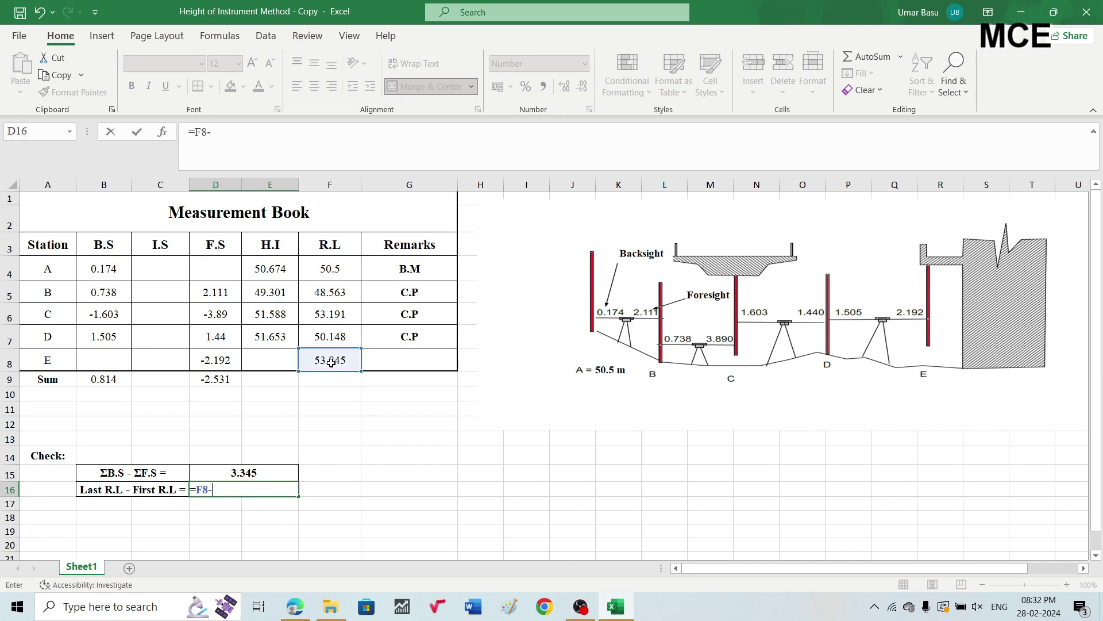
{"action": "left_click", "coordinate": [316, 270]}
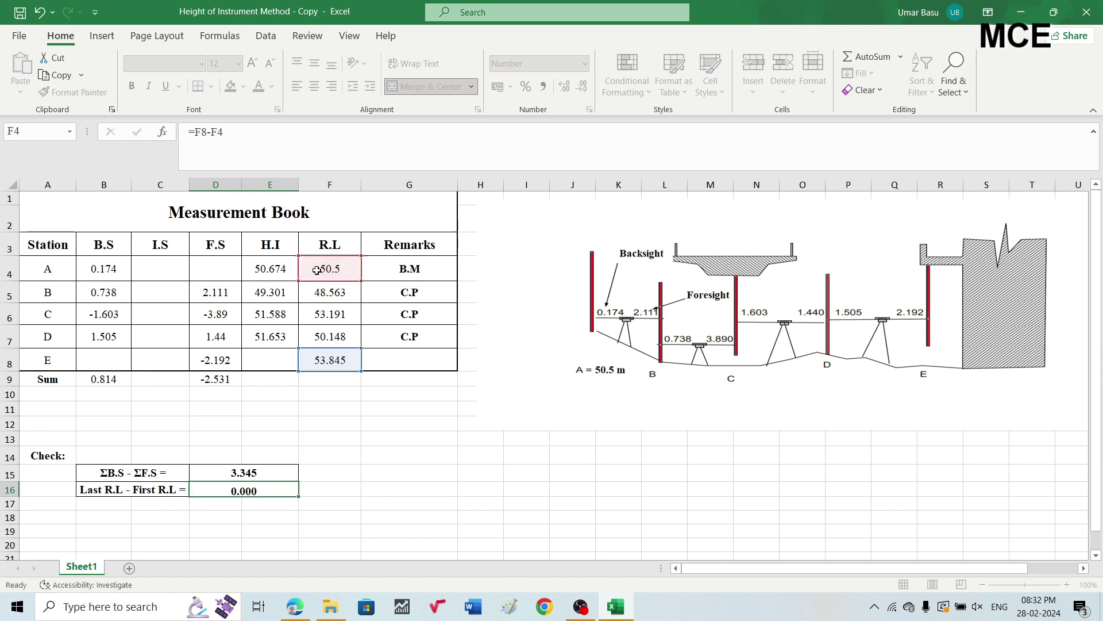
{"action": "key", "text": "Return"}
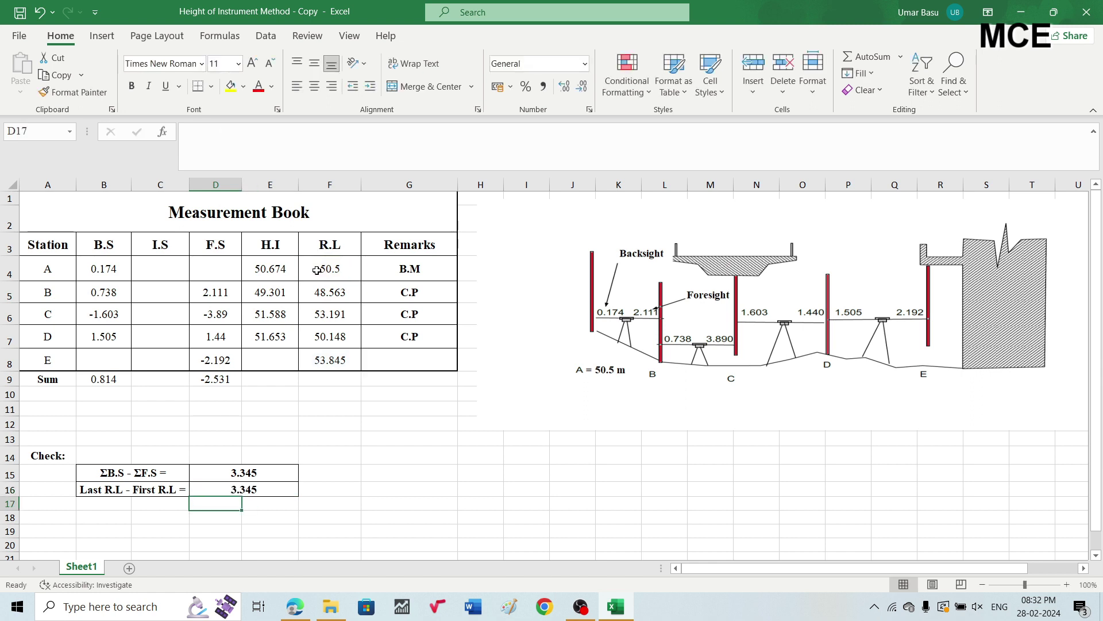